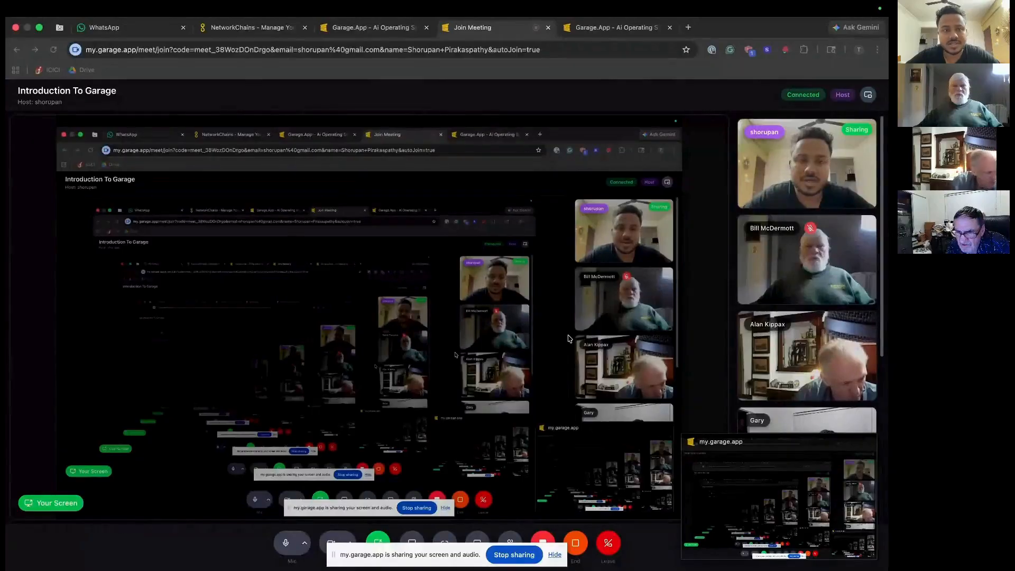
{"action": "key", "text": "ctrl+Up"}
{"action": "left_click", "coordinate": [483, 47]}
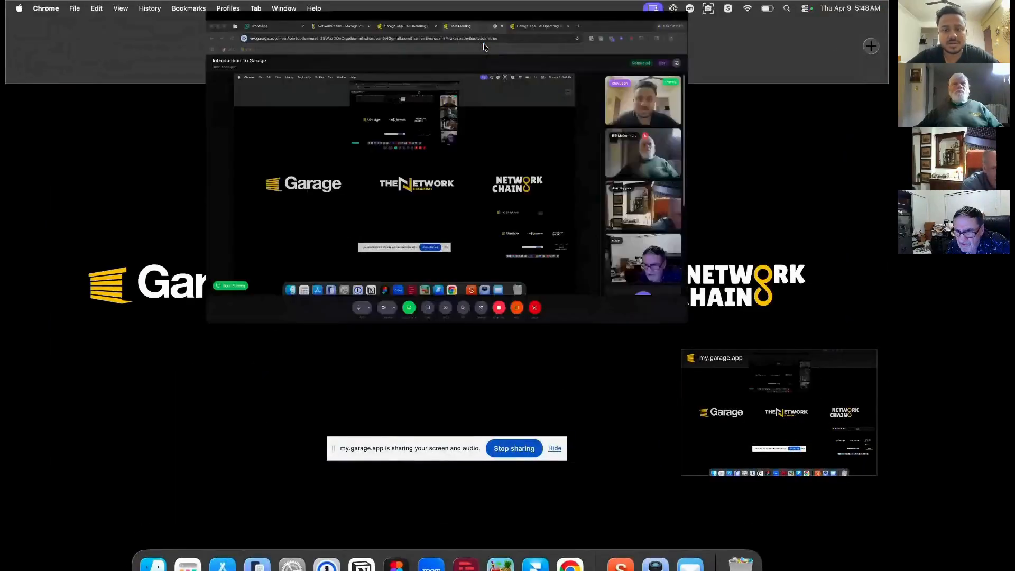
{"action": "key", "text": "ctrl+Right"}
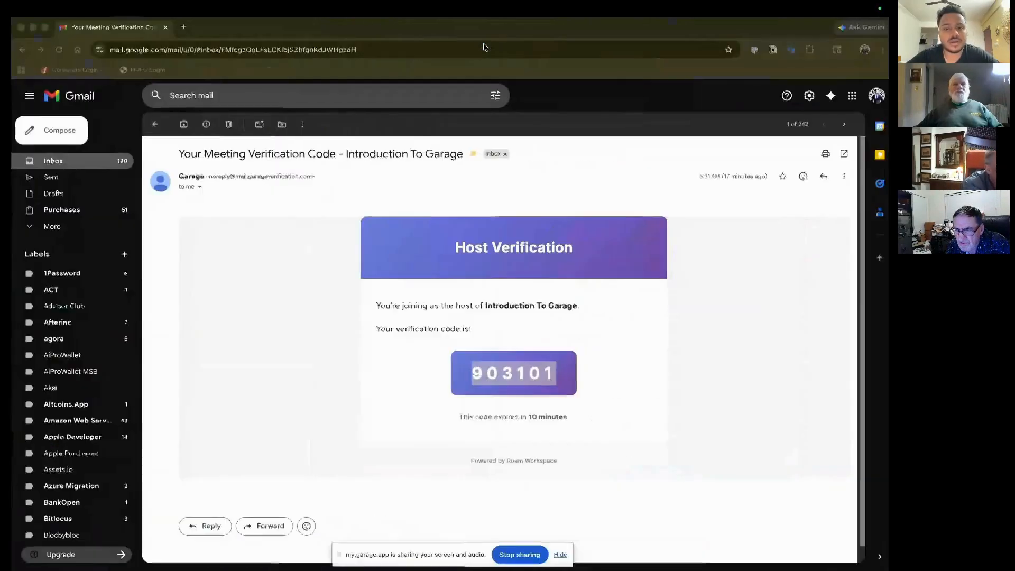
{"action": "key", "text": "ctrl+Left"}
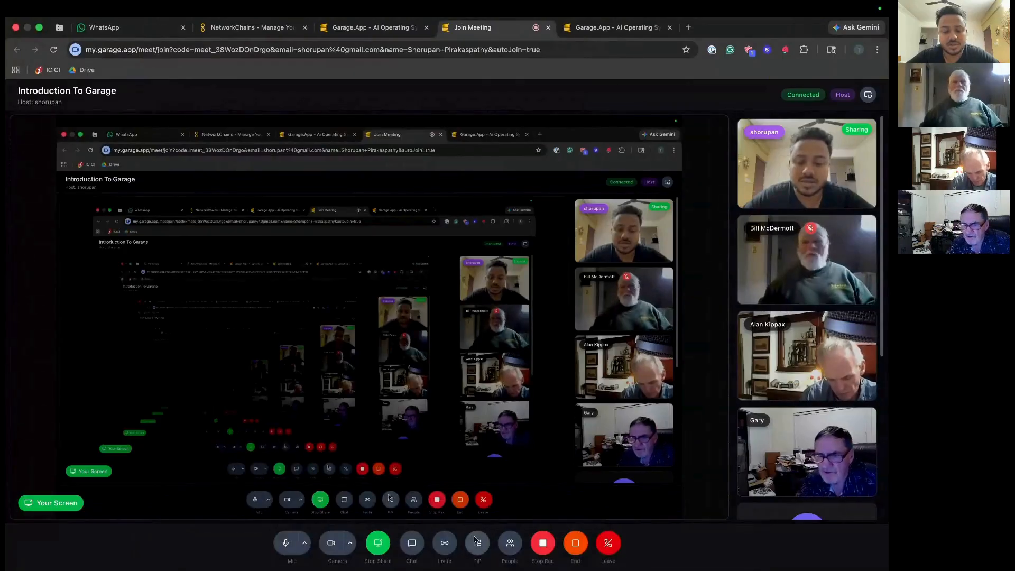
- Switch to the browser window with the verification e-mail, load my.garage.app in it and open the OfficeStream page
{"action": "key", "text": "ctrl+Right"}
{"action": "left_click", "coordinate": [251, 49]}
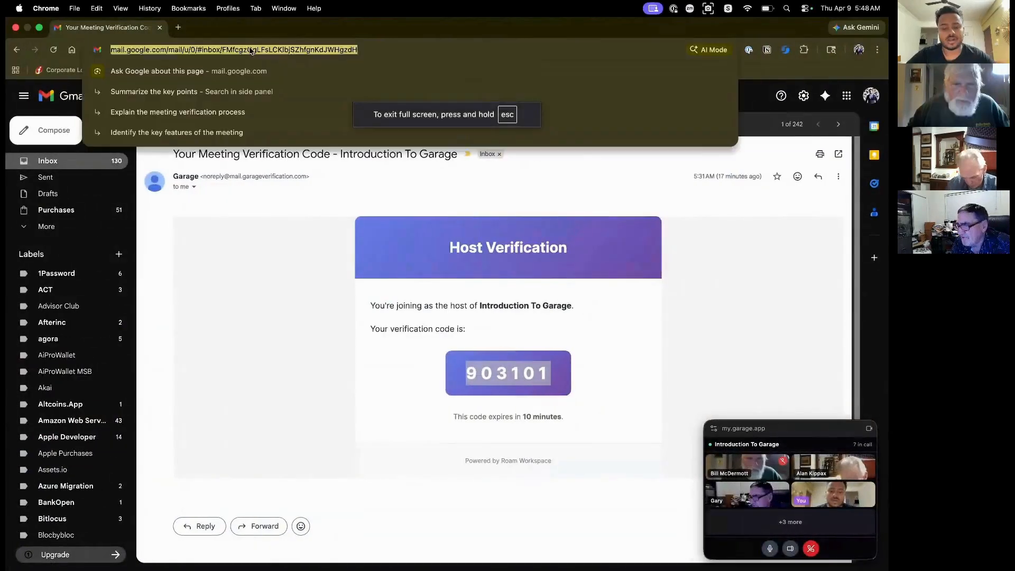
{"action": "type", "text": "my.garage.app"}
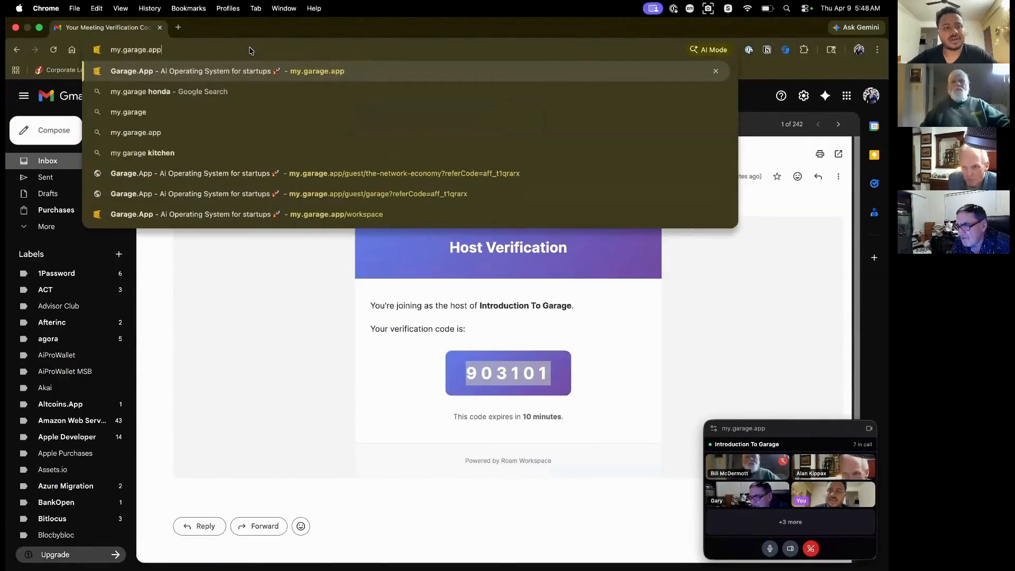
{"action": "key", "text": "Return"}
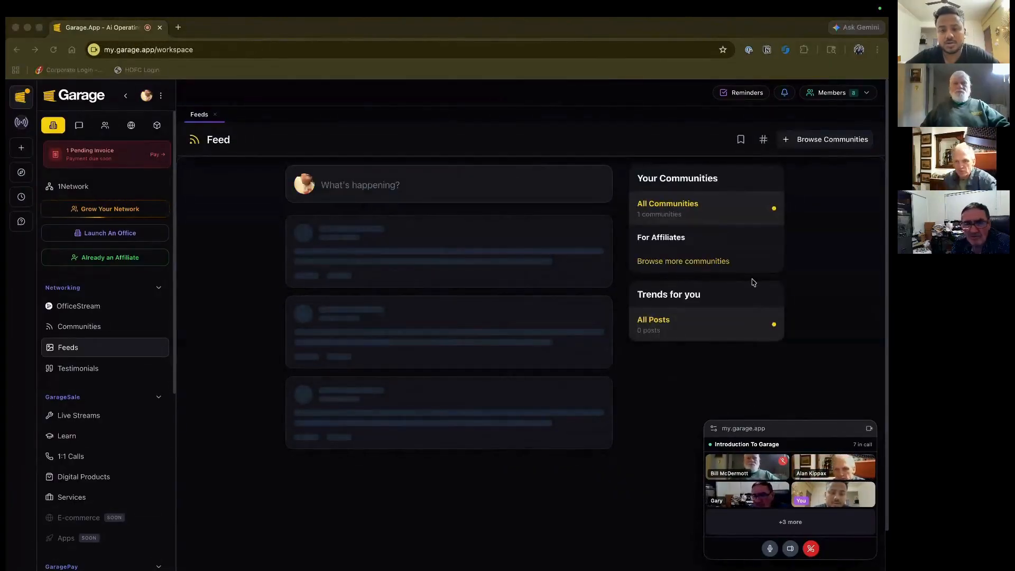
{"action": "left_click", "coordinate": [84, 309]}
{"action": "left_click", "coordinate": [83, 309]}
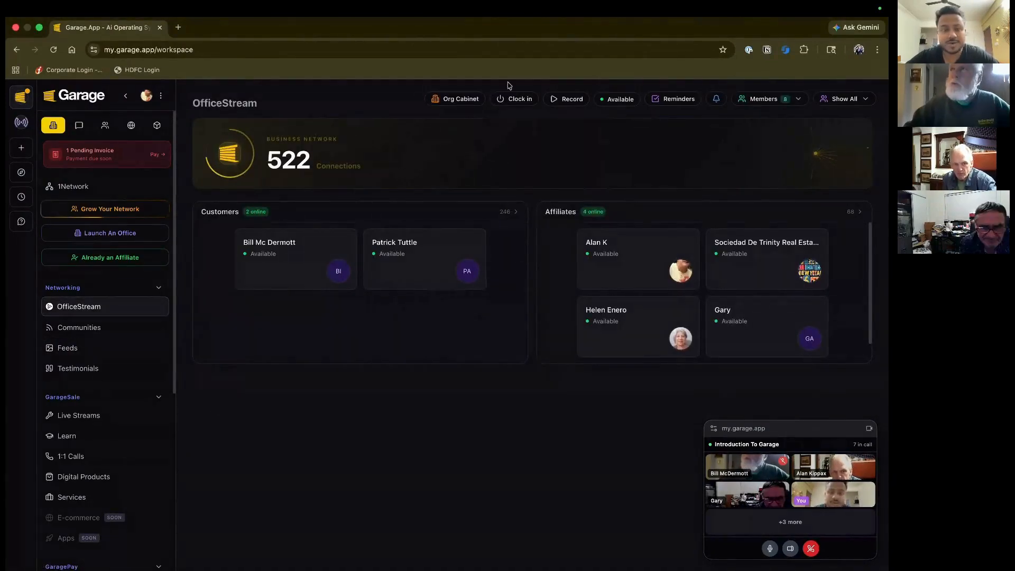
- Return to the Join Meeting page and pop the call out as a picture-in-picture window
{"action": "mouse_move", "coordinate": [410, 269]}
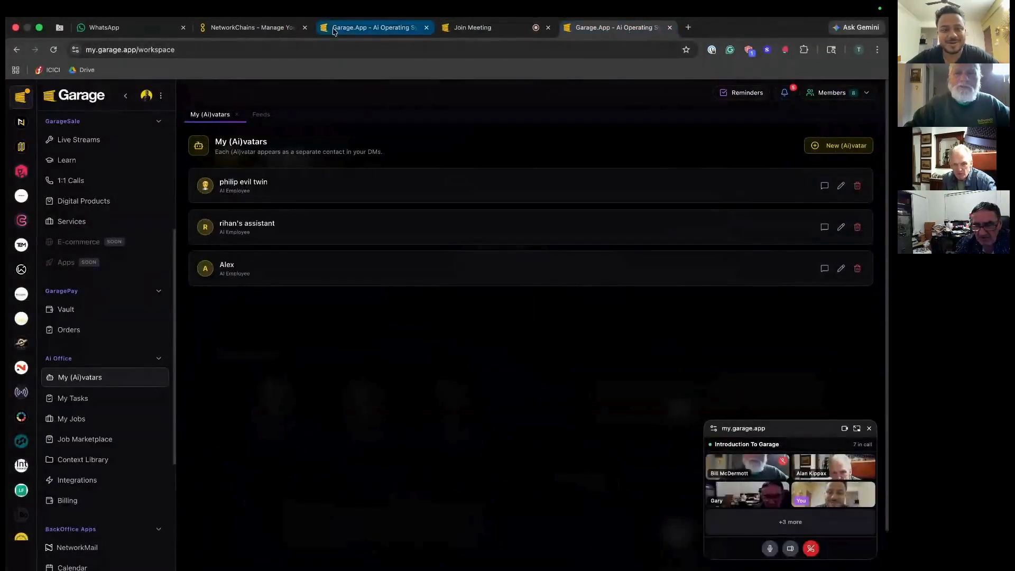
{"action": "left_click", "coordinate": [486, 25]}
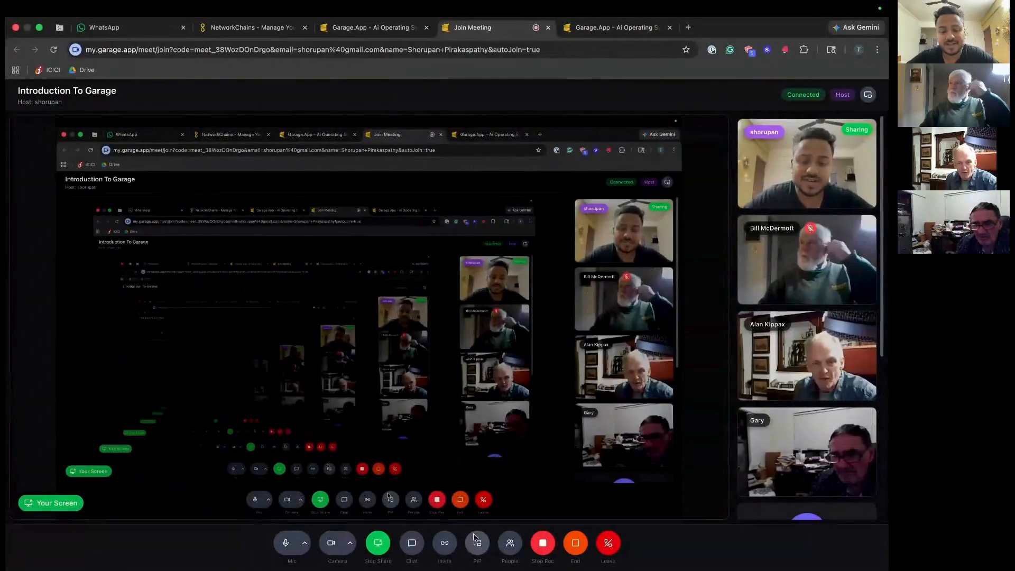
{"action": "left_click", "coordinate": [477, 545]}
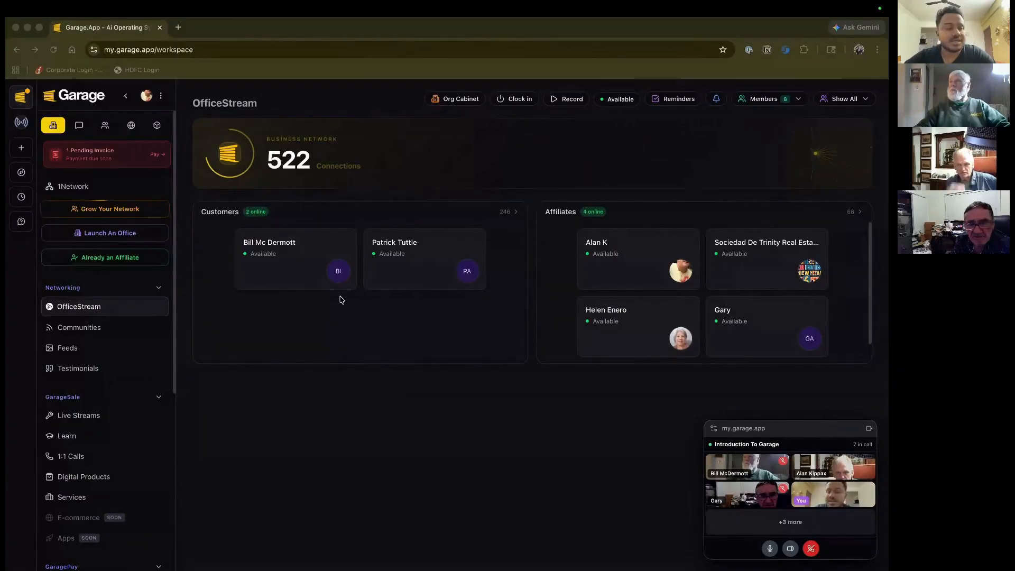
- Search Google for "zoho invoices" in a new tab, open the Free GST Invoicing software result and close the tab
{"action": "left_click", "coordinate": [178, 27]}
{"action": "type", "text": "zoho invoices"}
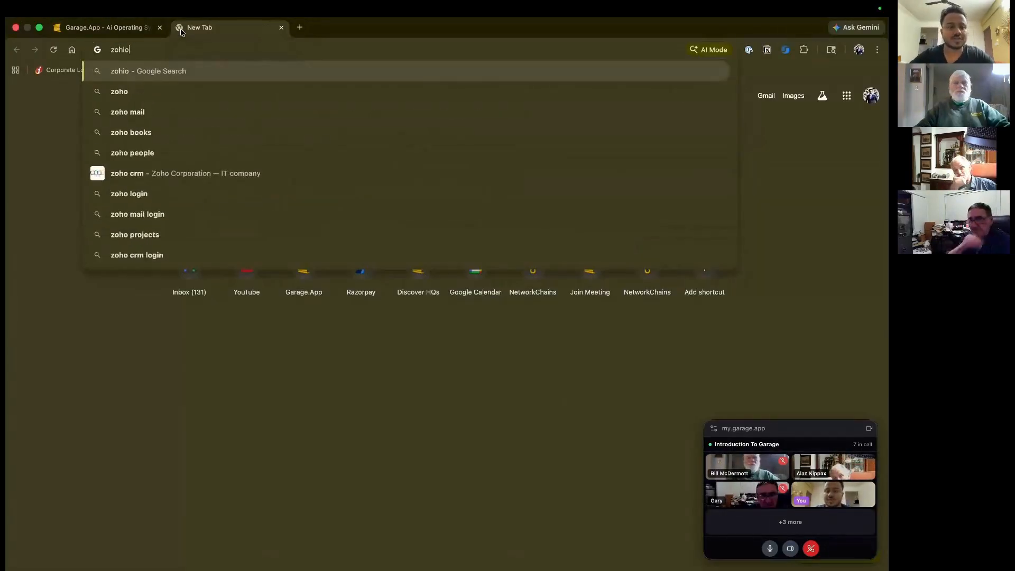
{"action": "key", "text": "Return"}
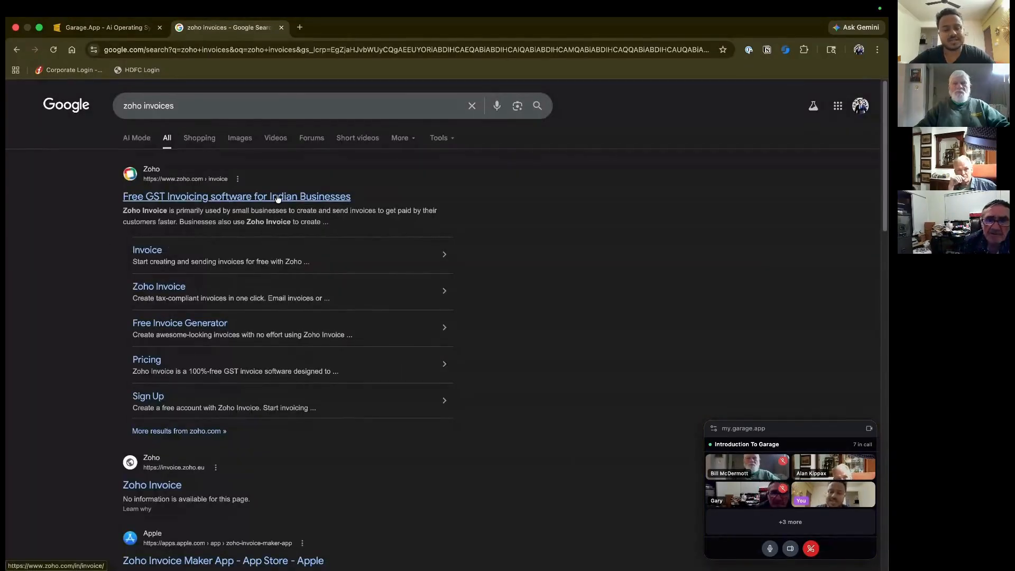
{"action": "left_click", "coordinate": [278, 199]}
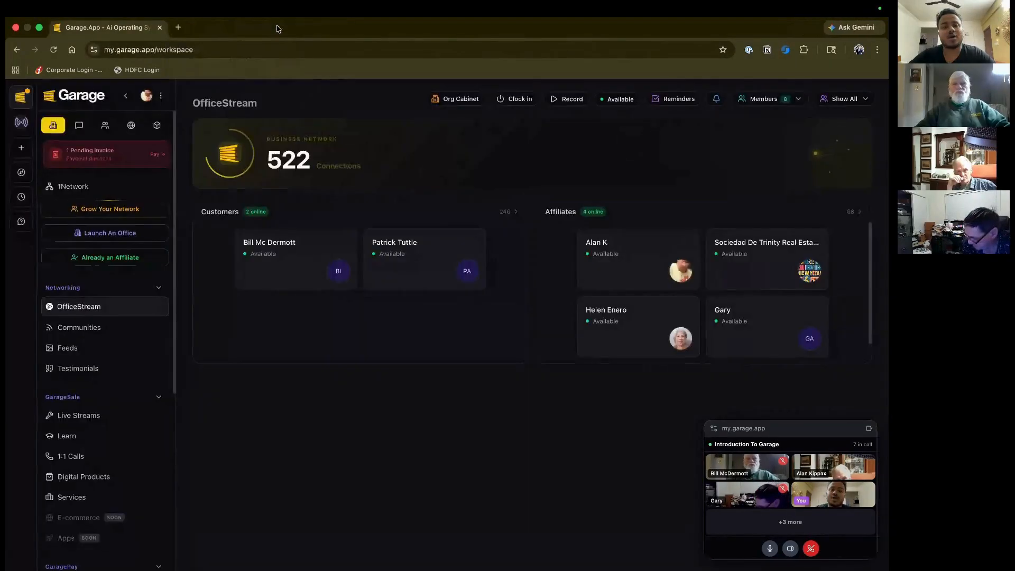
{"action": "left_click", "coordinate": [281, 28]}
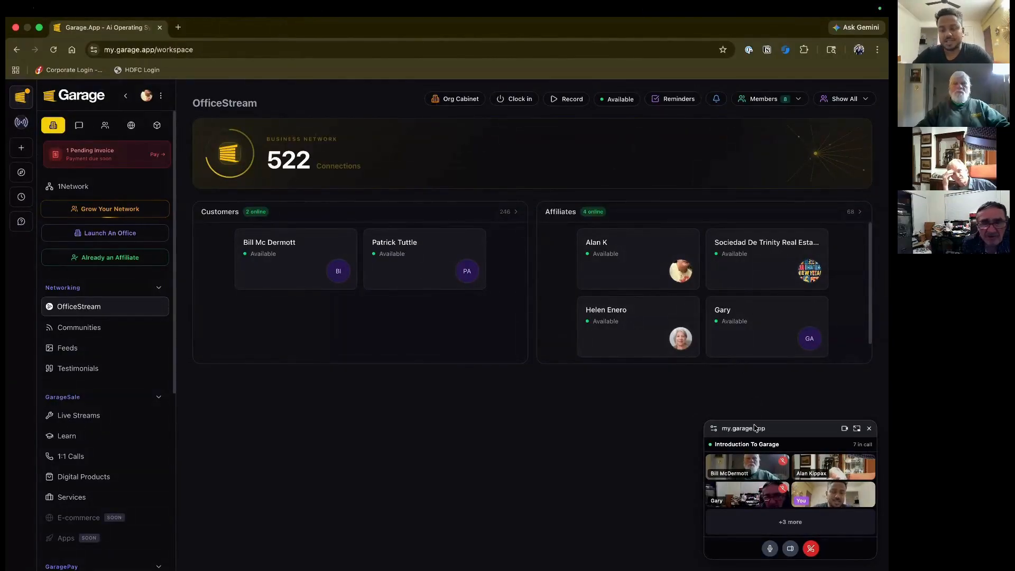
- Enlarge the floating meeting window and move it up so that the participants' videos show in full
{"action": "left_click", "coordinate": [772, 425]}
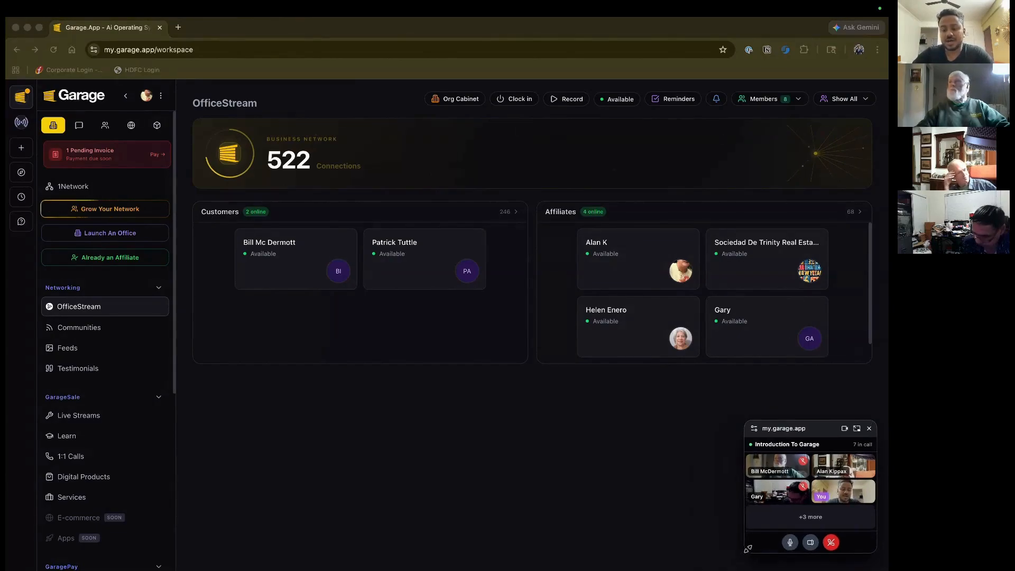
{"action": "left_click_drag", "start_coordinate": [704, 558], "coordinate": [633, 559]}
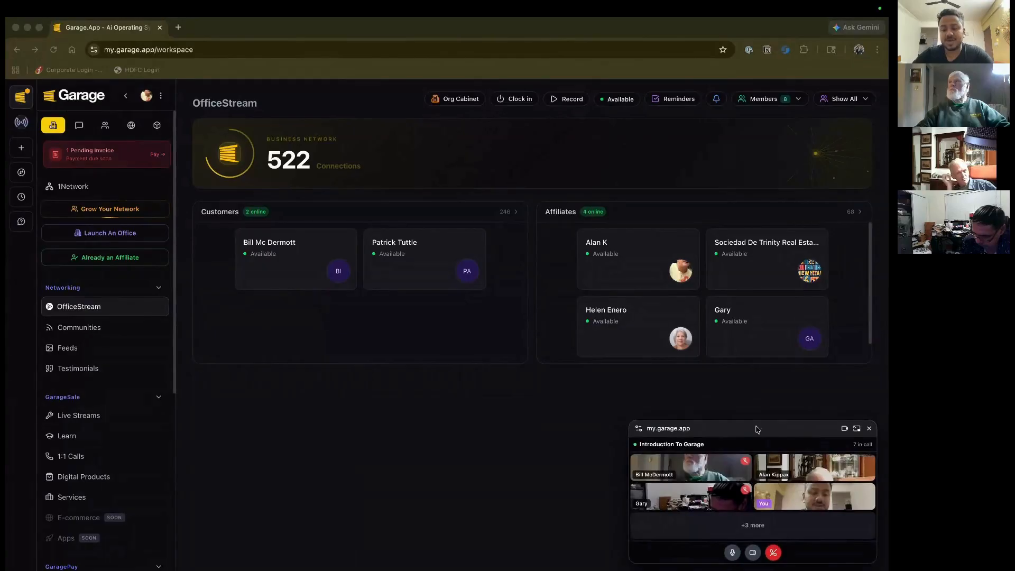
{"action": "left_click_drag", "start_coordinate": [757, 429], "coordinate": [768, 352]}
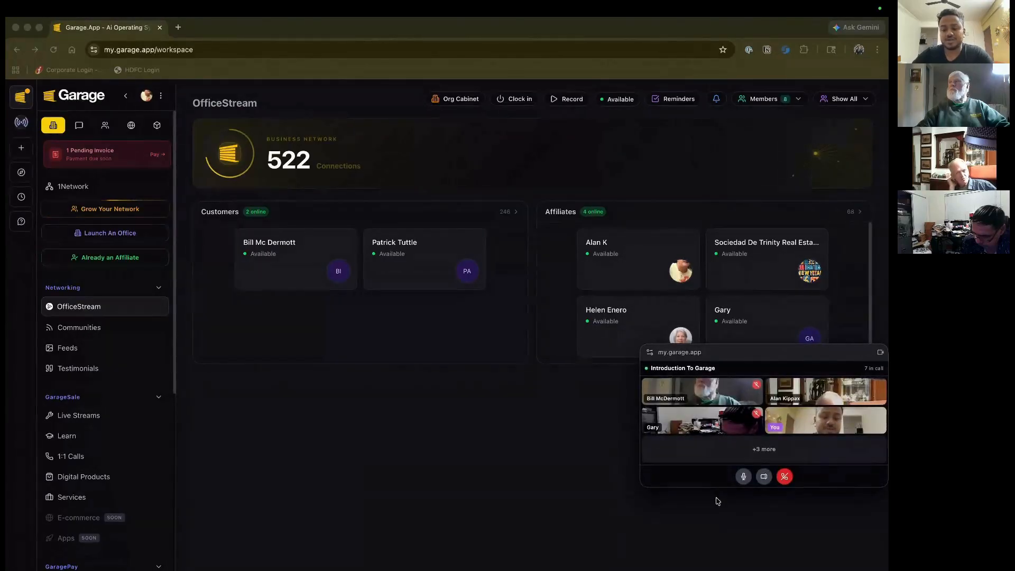
{"action": "left_click_drag", "start_coordinate": [717, 489], "coordinate": [709, 559]}
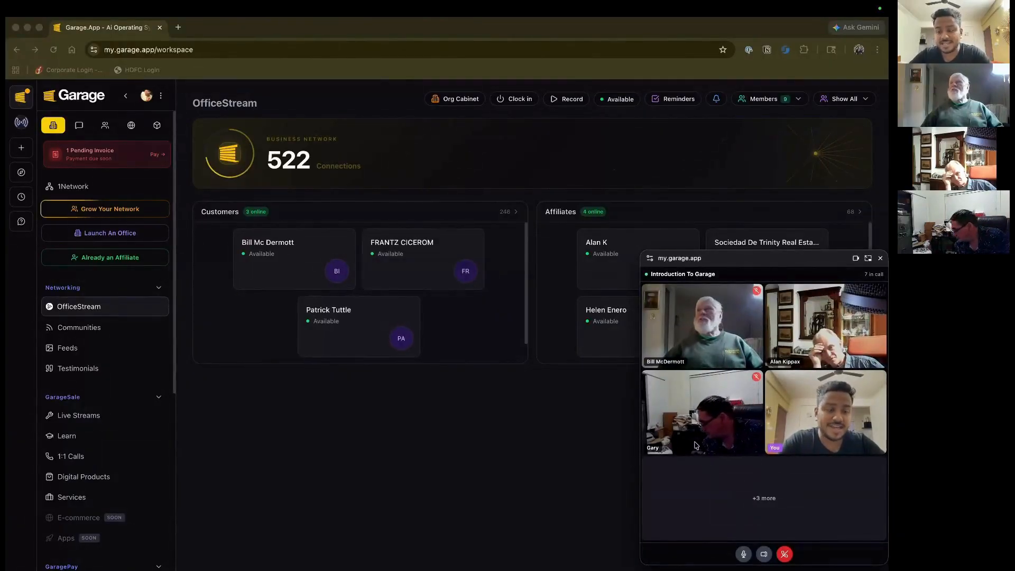
{"action": "left_click", "coordinate": [287, 447]}
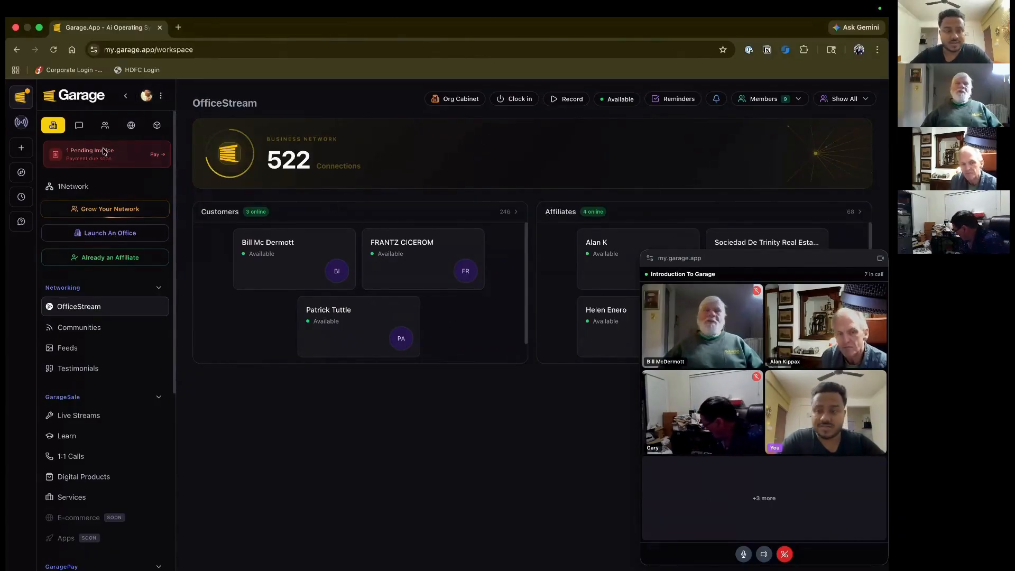
- Order 2 of the Consulting Call offering from 1:1 Calls and proceed to the payment options, moving the meeting window out of the way
{"action": "left_click", "coordinate": [77, 464]}
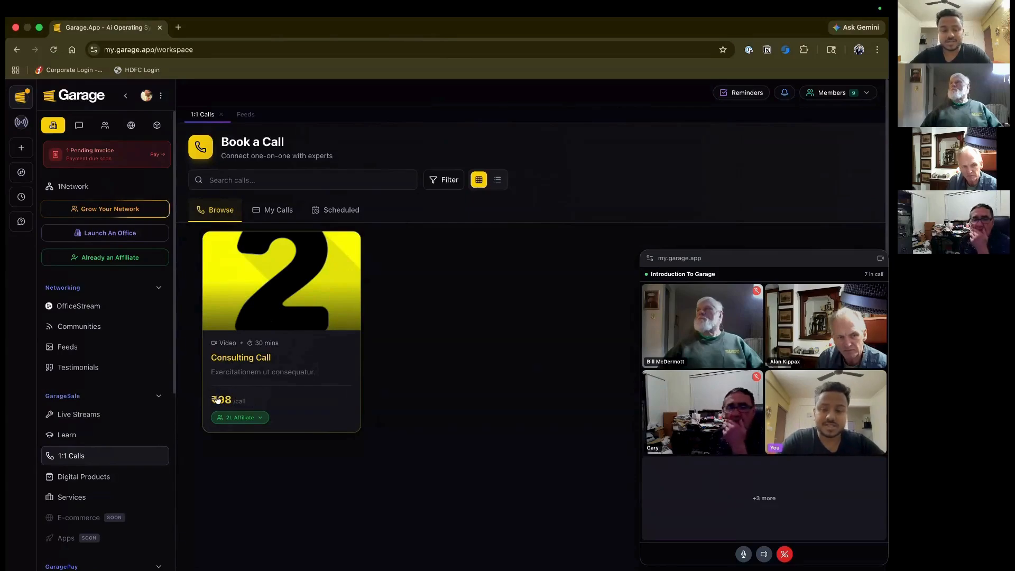
{"action": "left_click", "coordinate": [281, 292]}
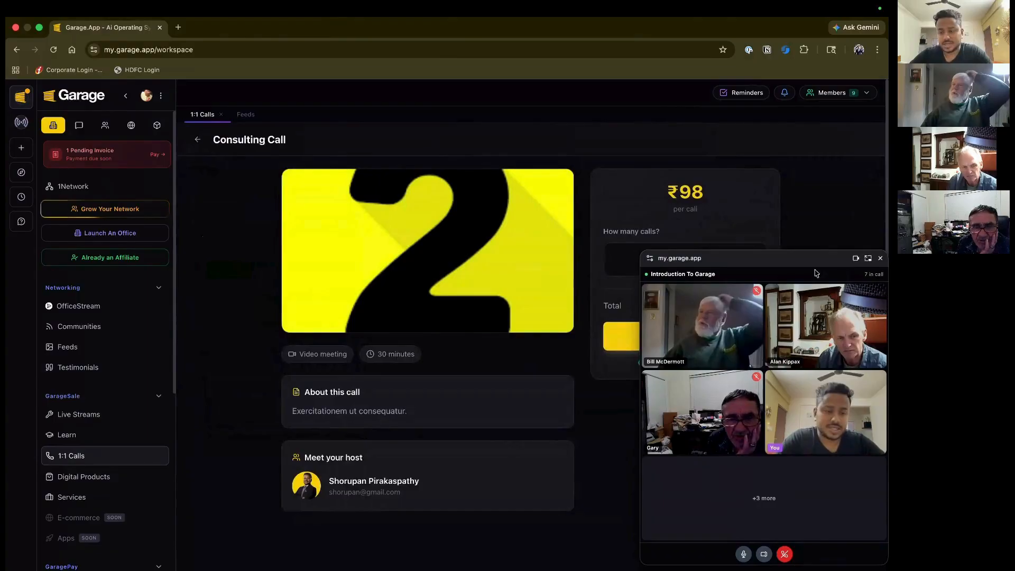
{"action": "left_click_drag", "start_coordinate": [802, 263], "coordinate": [225, 201]}
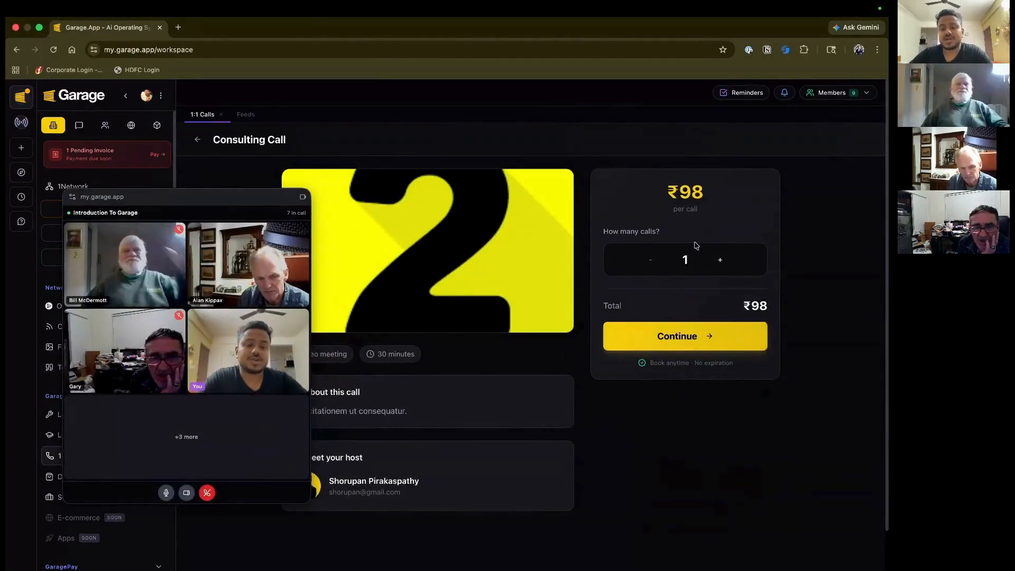
{"action": "left_click", "coordinate": [720, 260]}
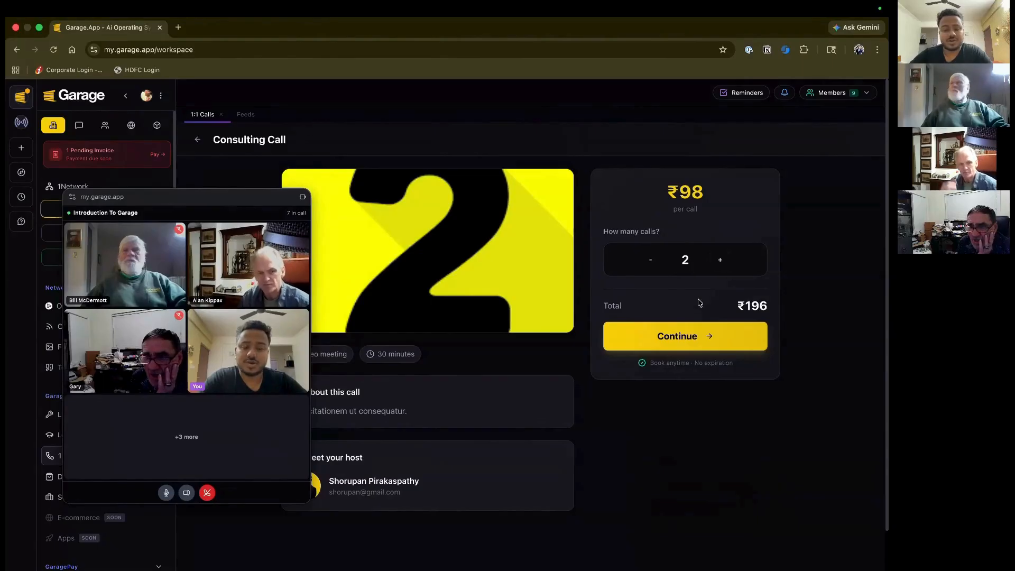
{"action": "left_click", "coordinate": [682, 331]}
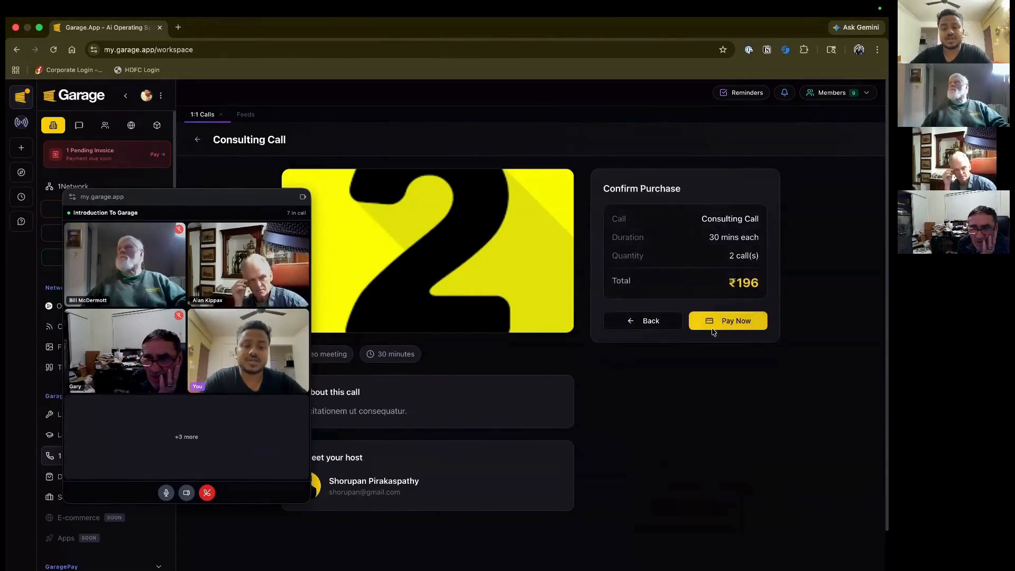
{"action": "left_click", "coordinate": [734, 322]}
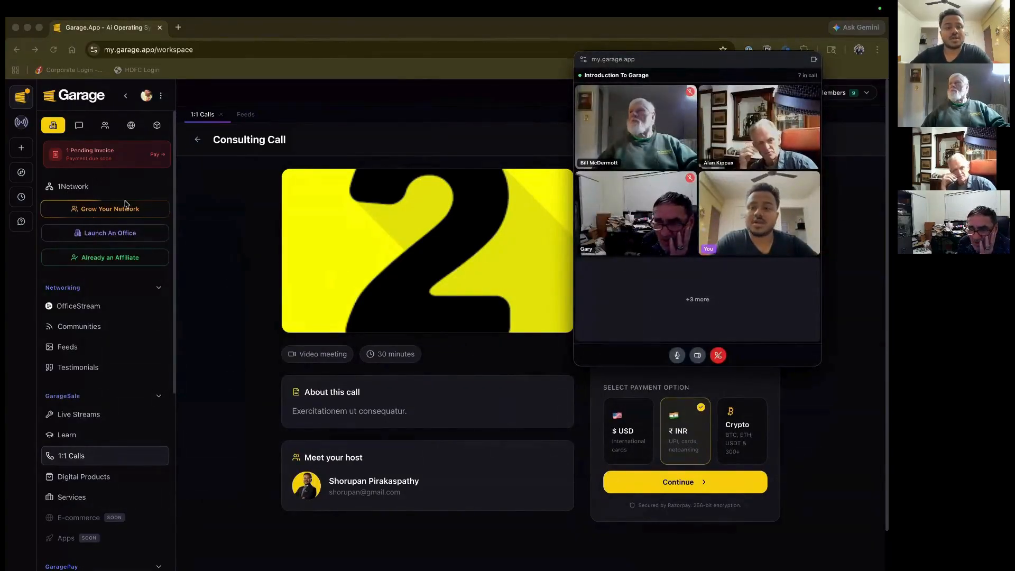
- Open the invoice list from the pending invoice notice and move the floating meeting window clear of it
{"action": "left_click", "coordinate": [105, 158]}
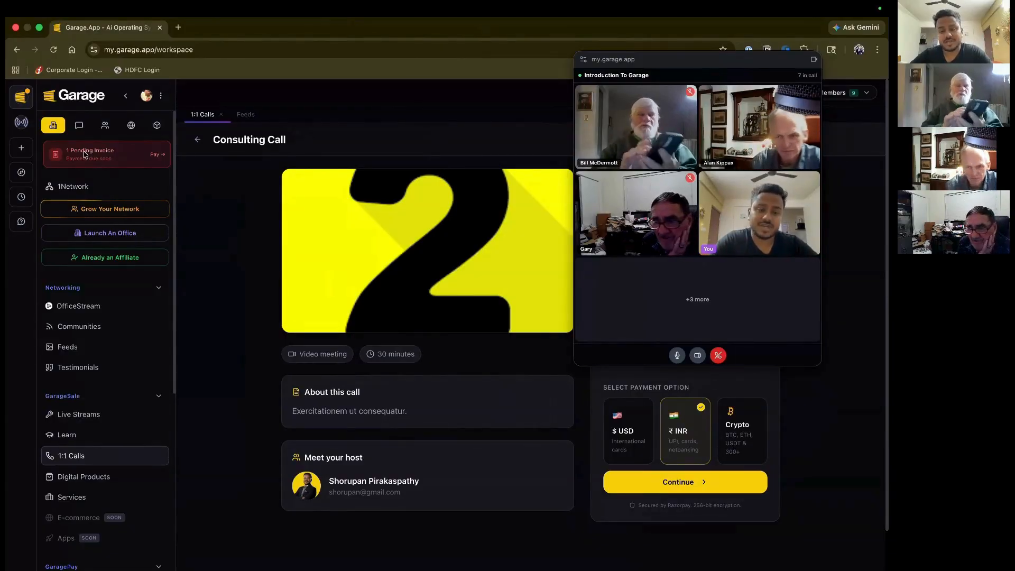
{"action": "left_click", "coordinate": [88, 157]}
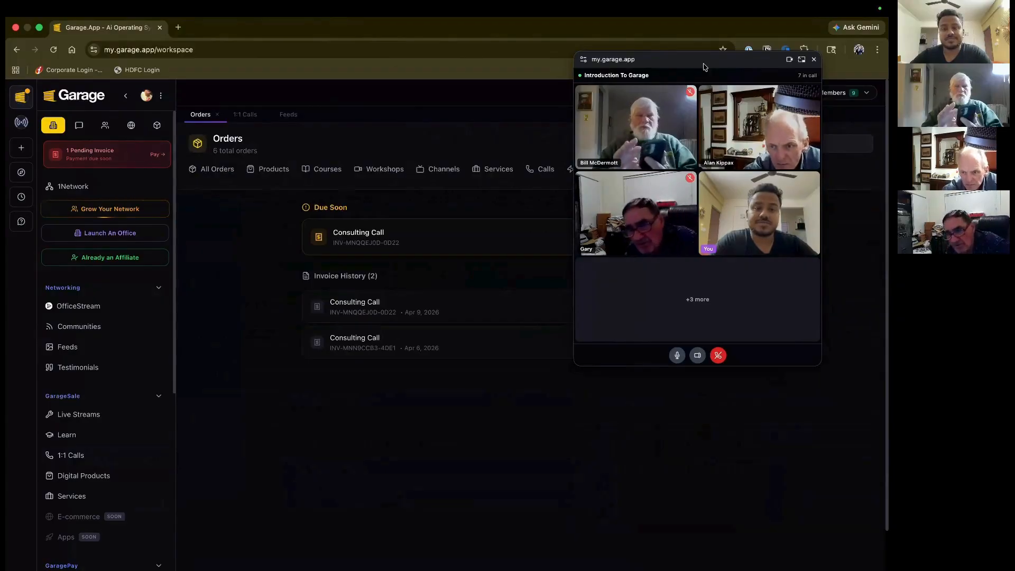
{"action": "left_click_drag", "start_coordinate": [703, 67], "coordinate": [165, 209]}
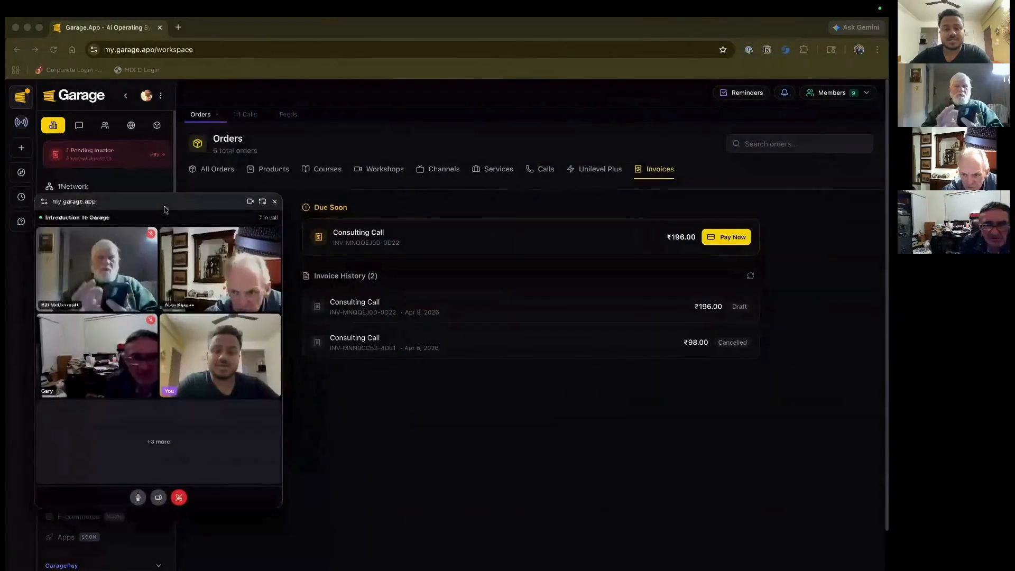
{"action": "left_click", "coordinate": [325, 211]}
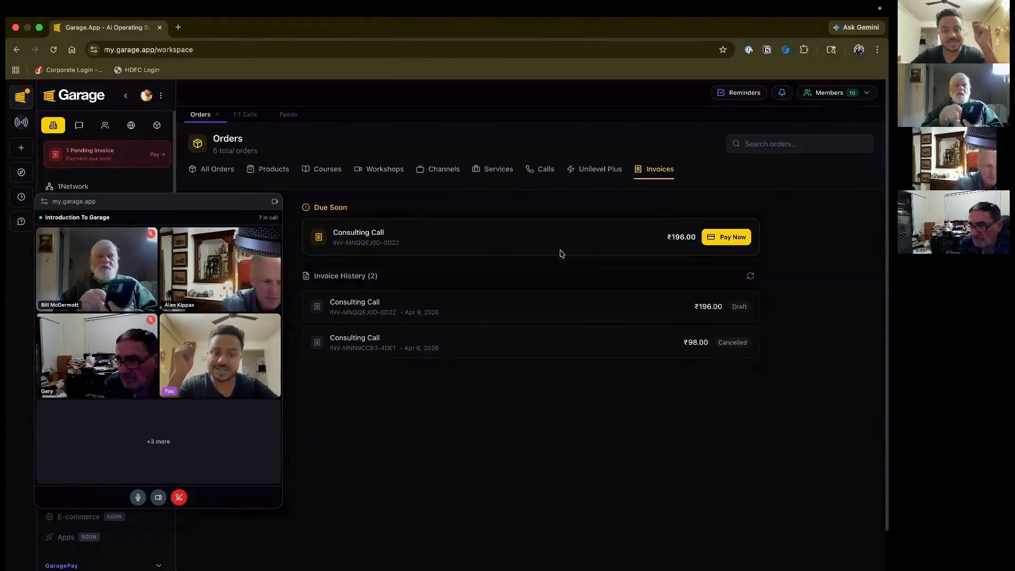
- Open the payment page of the due Consulting Call invoice, then narrow the meeting window and place it beside the invoice
{"action": "left_click", "coordinate": [743, 238]}
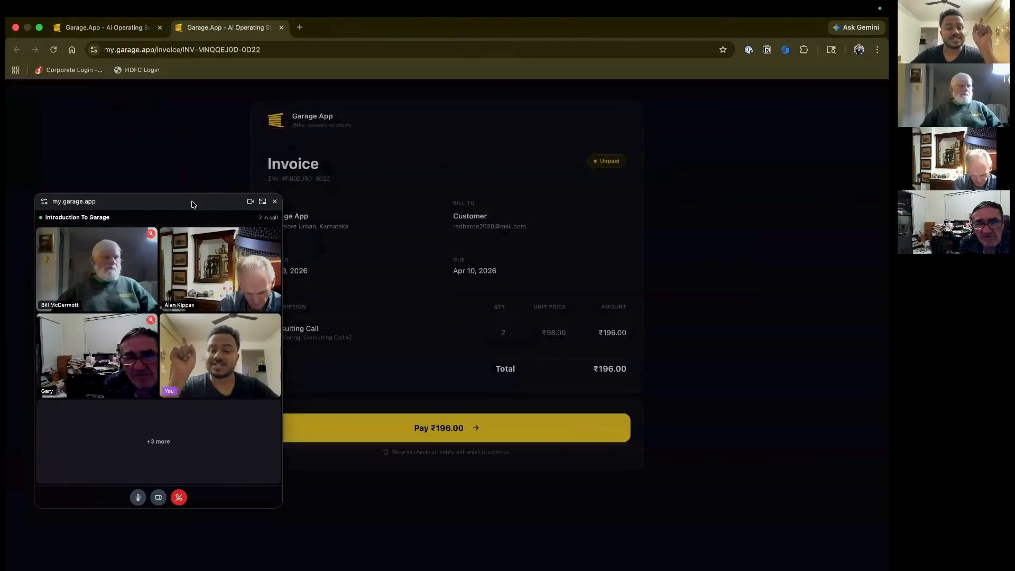
{"action": "left_click_drag", "start_coordinate": [191, 201], "coordinate": [798, 122]}
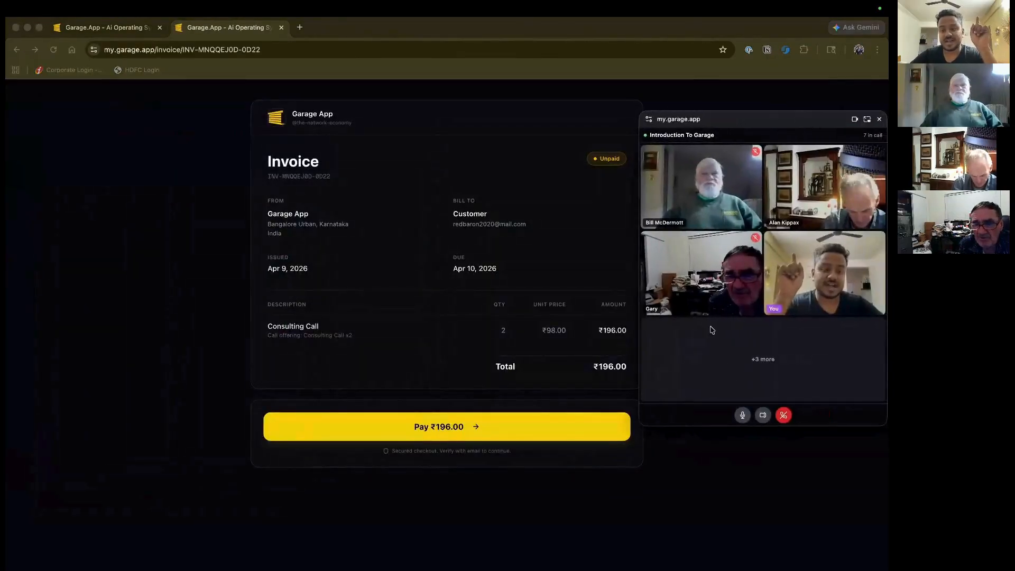
{"action": "left_click_drag", "start_coordinate": [641, 424], "coordinate": [711, 435]}
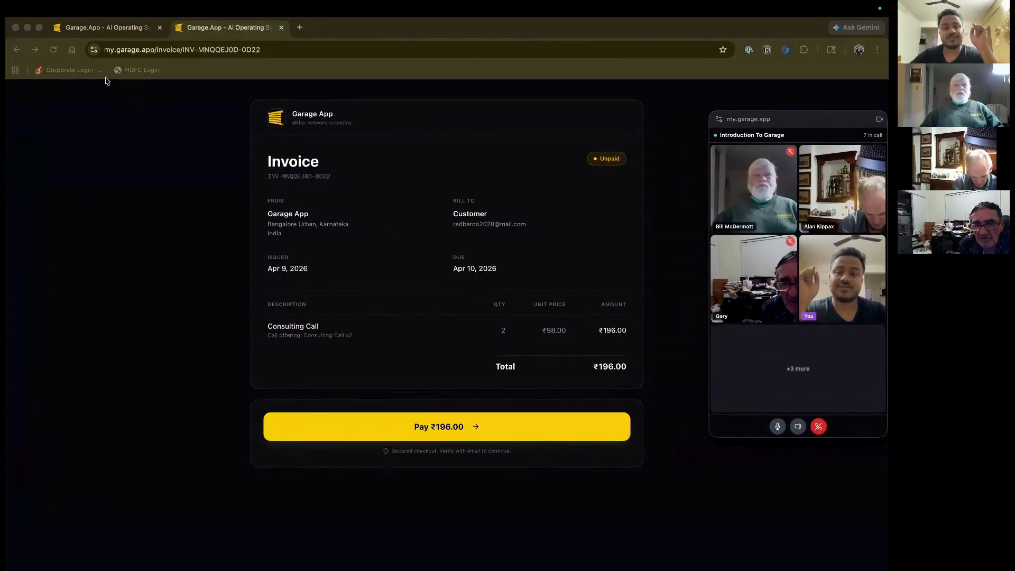
- Go through the unpaid invoice, highlighting the seller, the billed customer, the Consulting Call description and the quantity
{"action": "left_click", "coordinate": [130, 51]}
{"action": "left_click", "coordinate": [138, 141]}
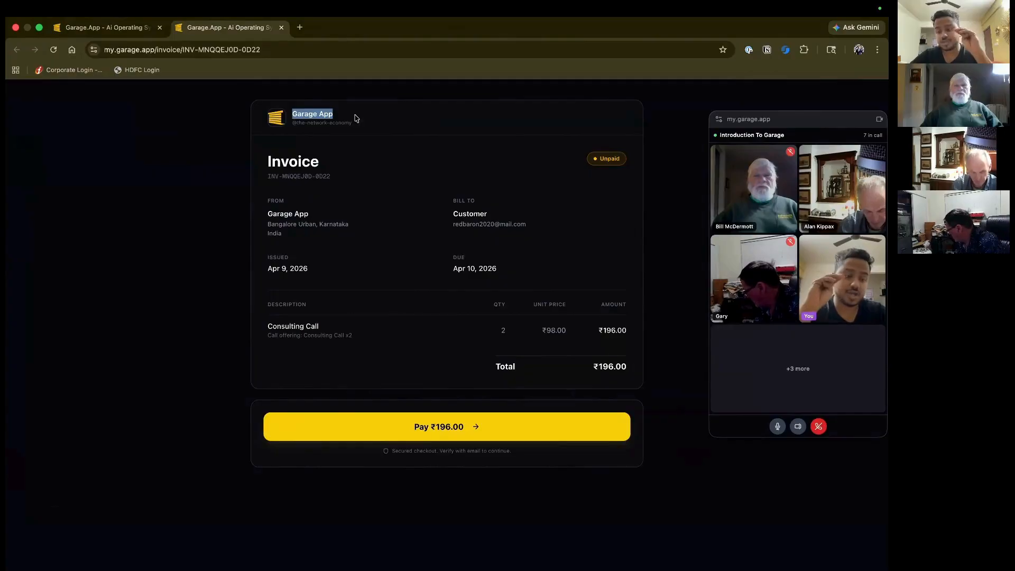
{"action": "left_click", "coordinate": [331, 131]}
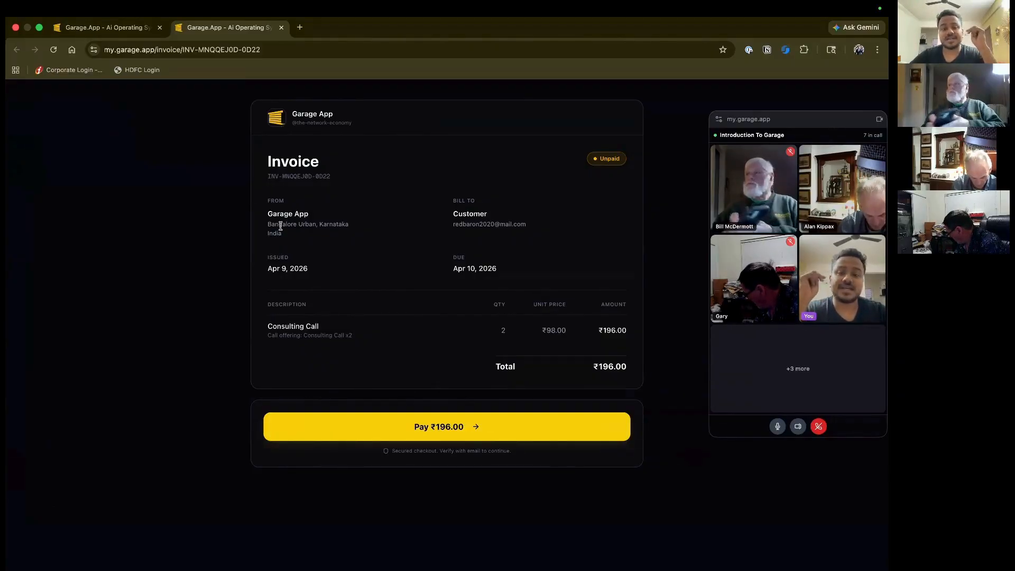
{"action": "left_click_drag", "start_coordinate": [268, 212], "coordinate": [323, 234]}
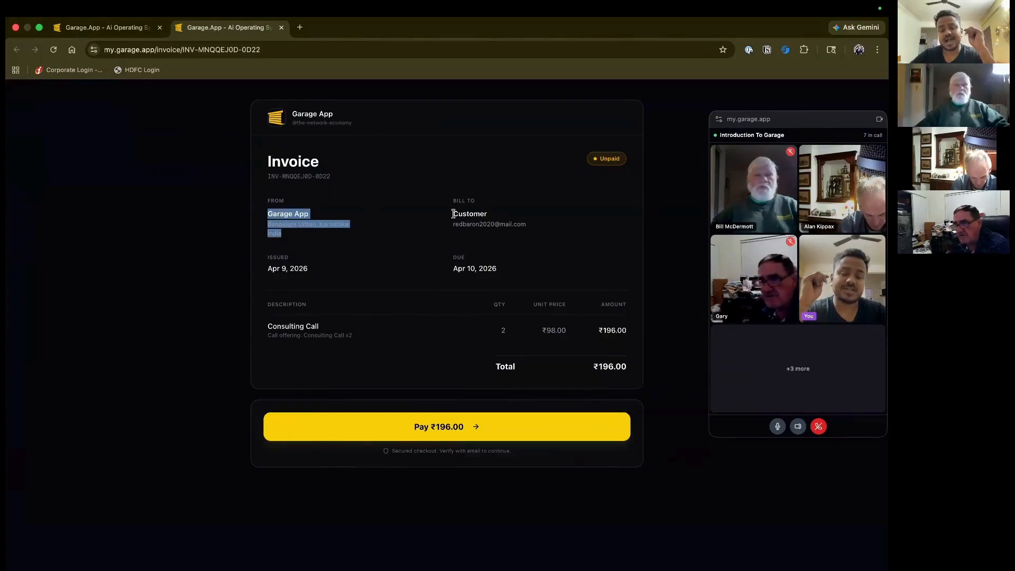
{"action": "left_click_drag", "start_coordinate": [454, 212], "coordinate": [527, 227]}
{"action": "left_click", "coordinate": [483, 225]}
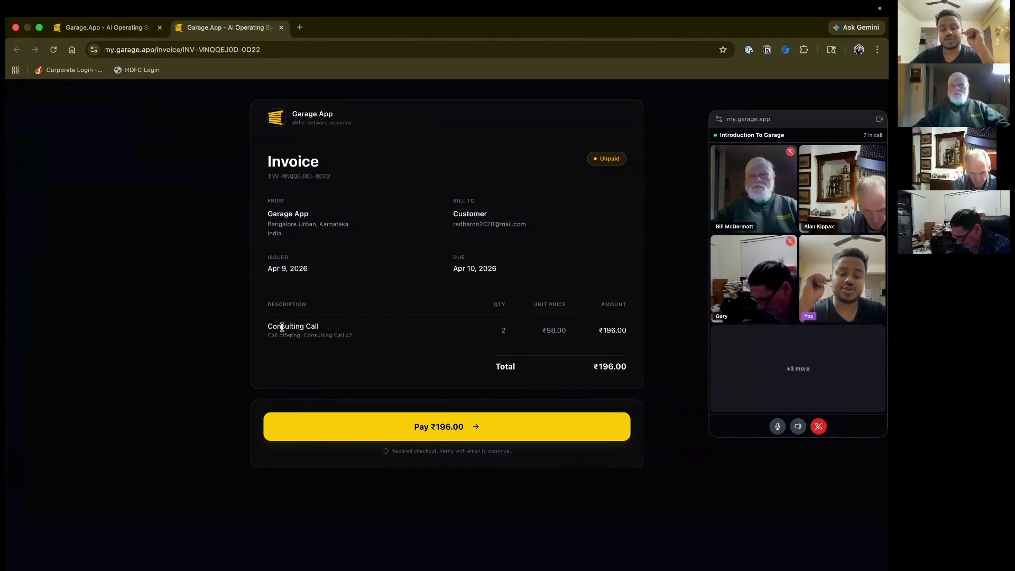
{"action": "left_click_drag", "start_coordinate": [265, 329], "coordinate": [365, 338]}
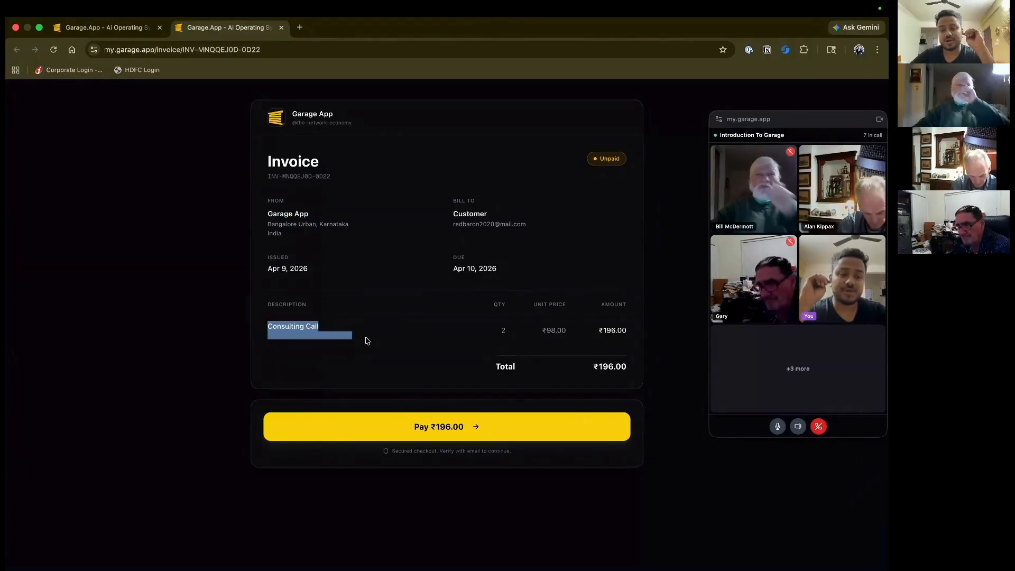
{"action": "double_click", "coordinate": [507, 332]}
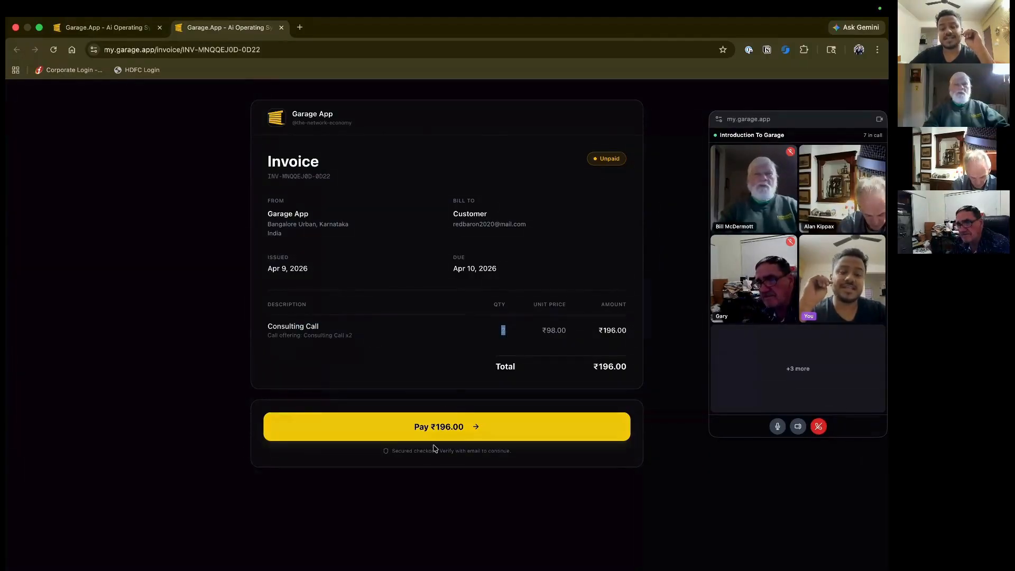
- Move the meeting window to the other side of the invoice and view the uncovered list of browser profiles
{"action": "left_click", "coordinate": [274, 55]}
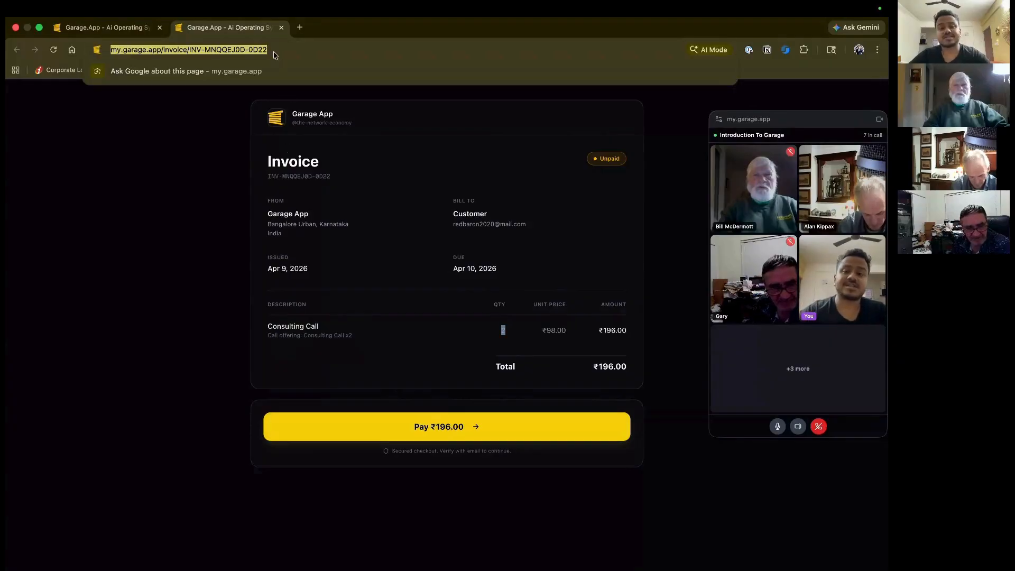
{"action": "left_click", "coordinate": [858, 50]}
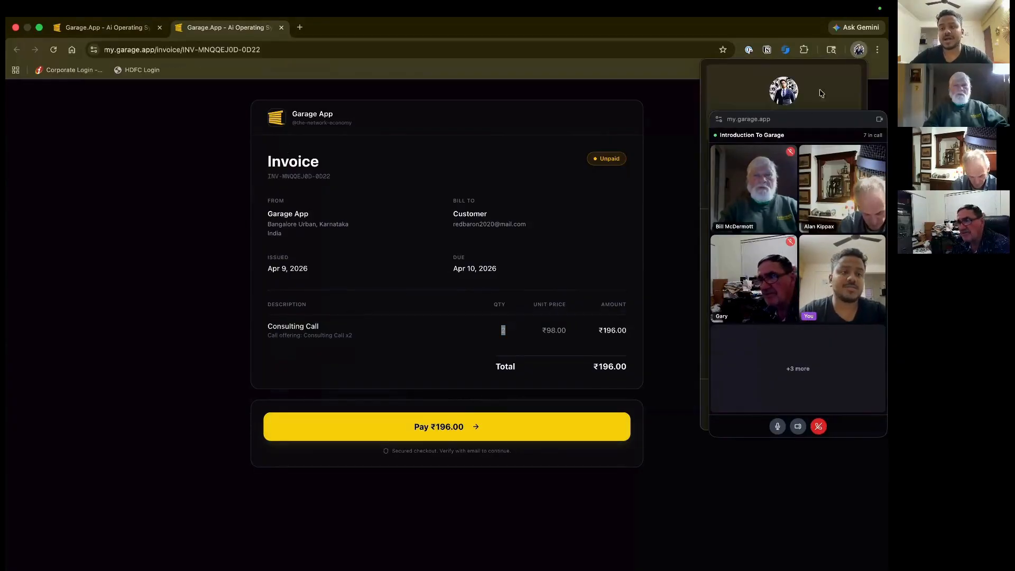
{"action": "left_click_drag", "start_coordinate": [780, 120], "coordinate": [116, 160]}
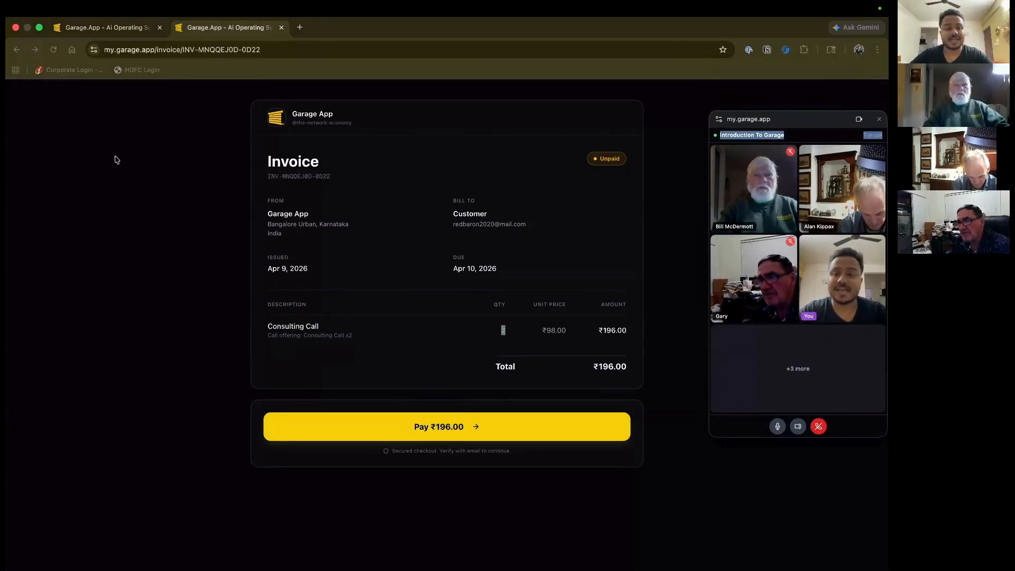
{"action": "triple_click", "coordinate": [262, 54]}
{"action": "left_click", "coordinate": [263, 54]}
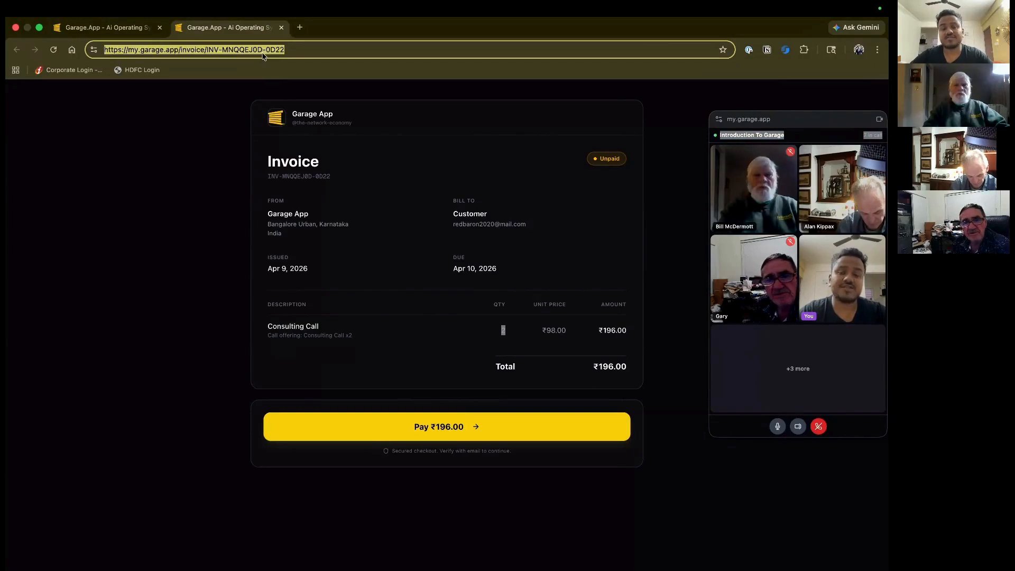
{"action": "left_click_drag", "start_coordinate": [809, 119], "coordinate": [153, 81]}
{"action": "left_click", "coordinate": [859, 49]}
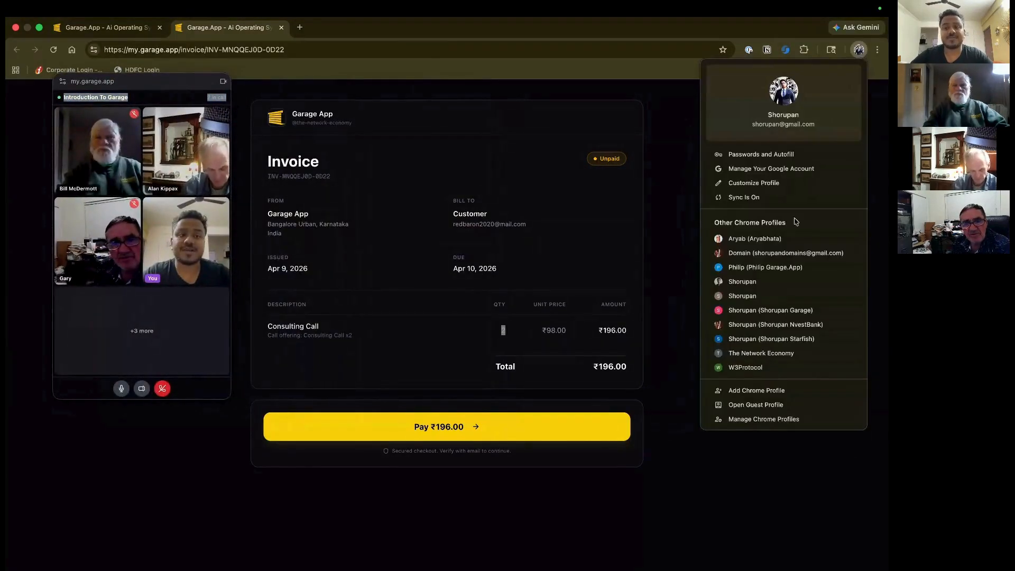
{"action": "left_click", "coordinate": [665, 262]}
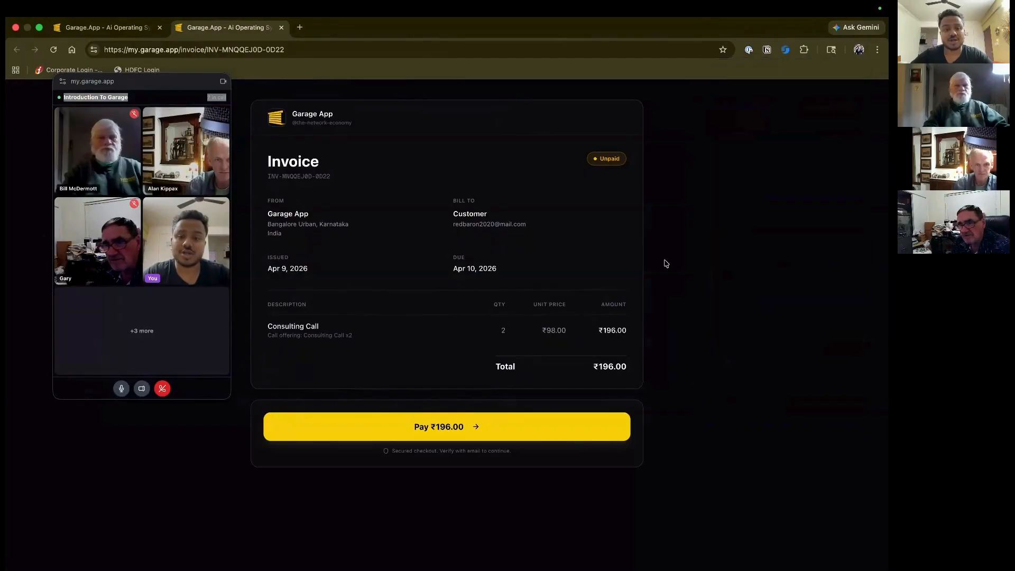
- Highlight the invoice's Unpaid status and proceed to pay it with the Crypto payment option
{"action": "double_click", "coordinate": [602, 159]}
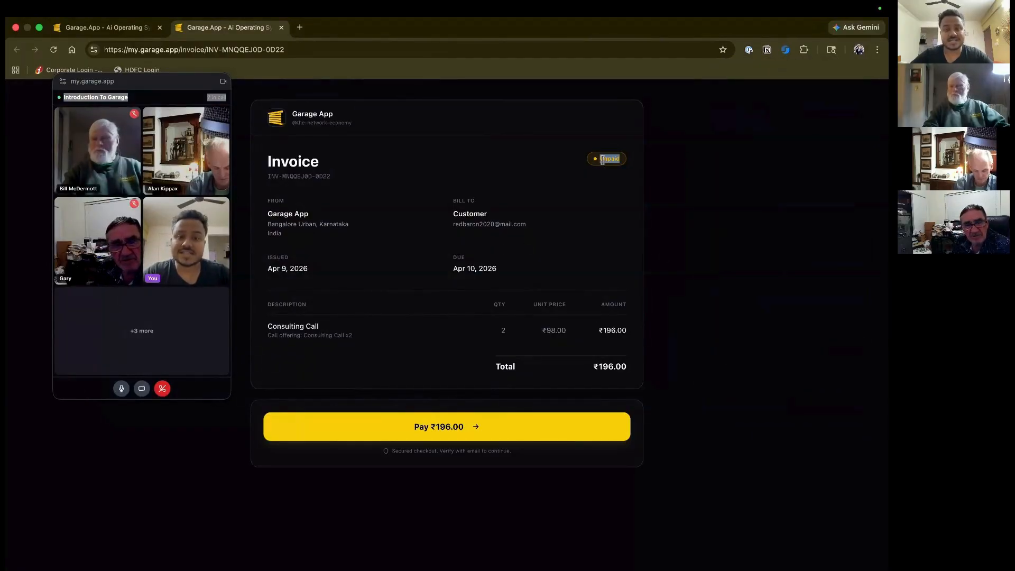
{"action": "left_click", "coordinate": [458, 431]}
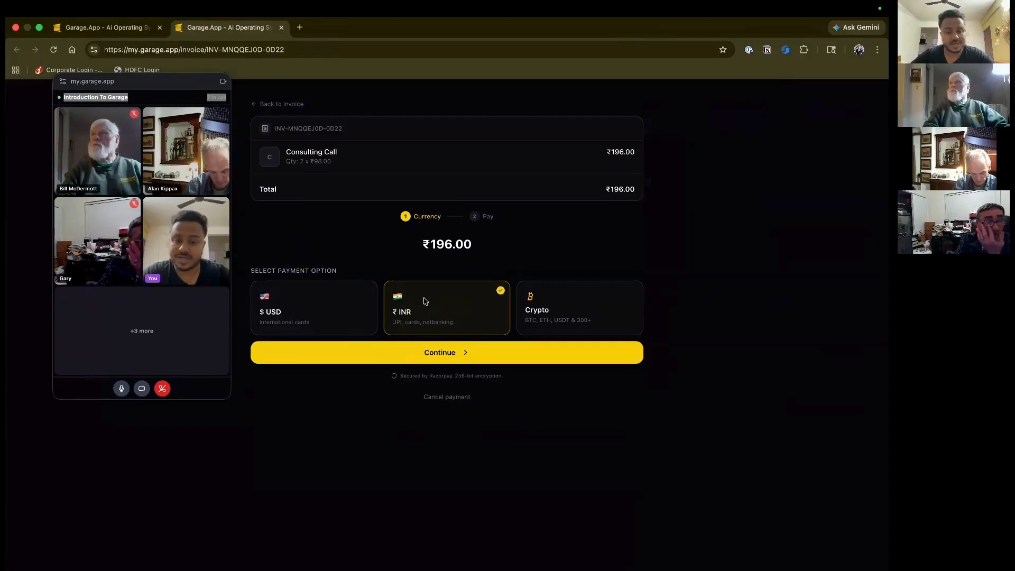
{"action": "left_click", "coordinate": [562, 298]}
{"action": "left_click", "coordinate": [407, 344]}
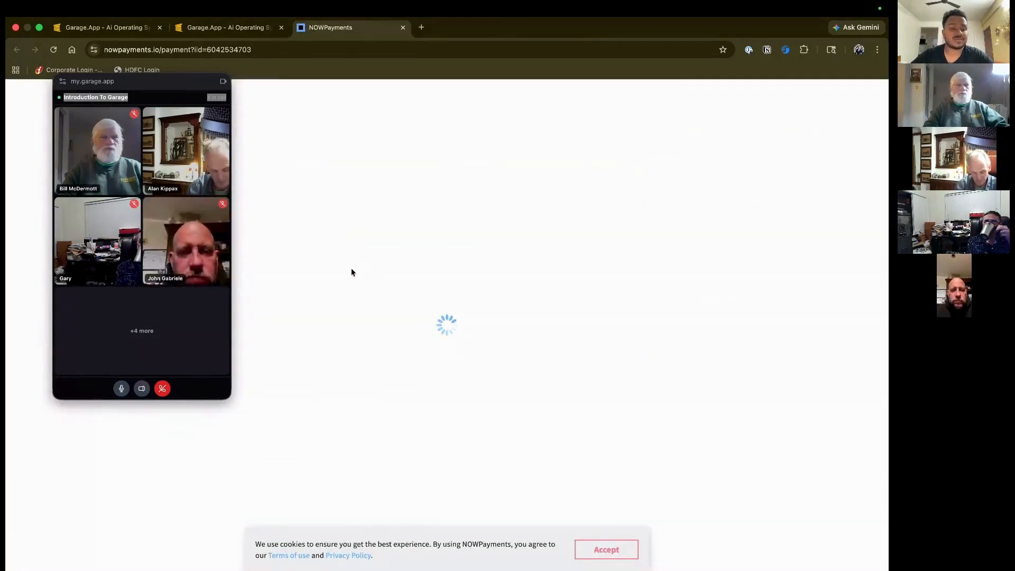
- Browse the cryptocurrencies accepted on the NOWPayments page, keeping BTC as the chosen asset
{"action": "left_click", "coordinate": [392, 180]}
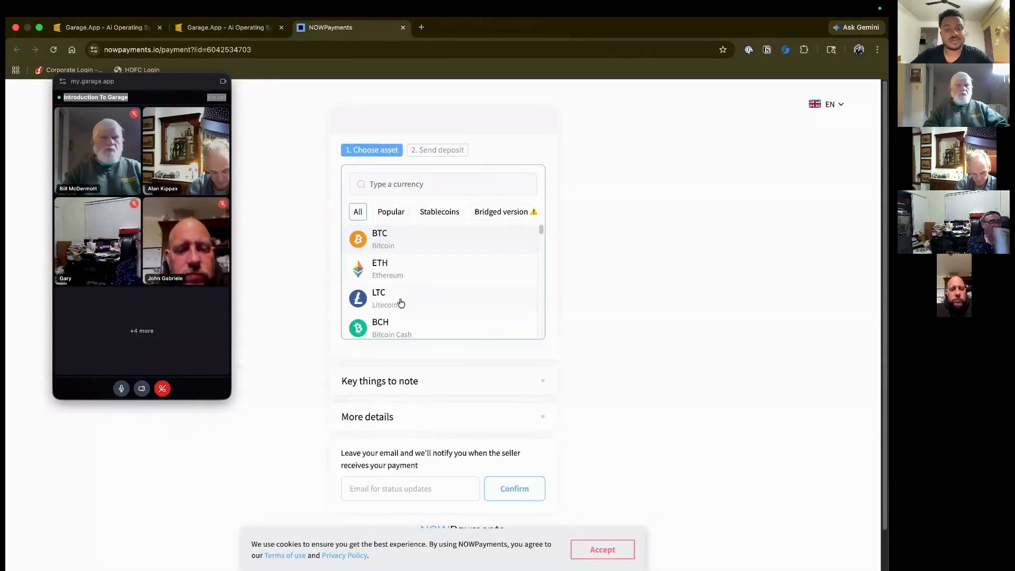
{"action": "scroll", "coordinate": [401, 299], "scroll_direction": "down", "scroll_amount": 5}
{"action": "scroll", "coordinate": [400, 303], "scroll_direction": "down", "scroll_amount": 3}
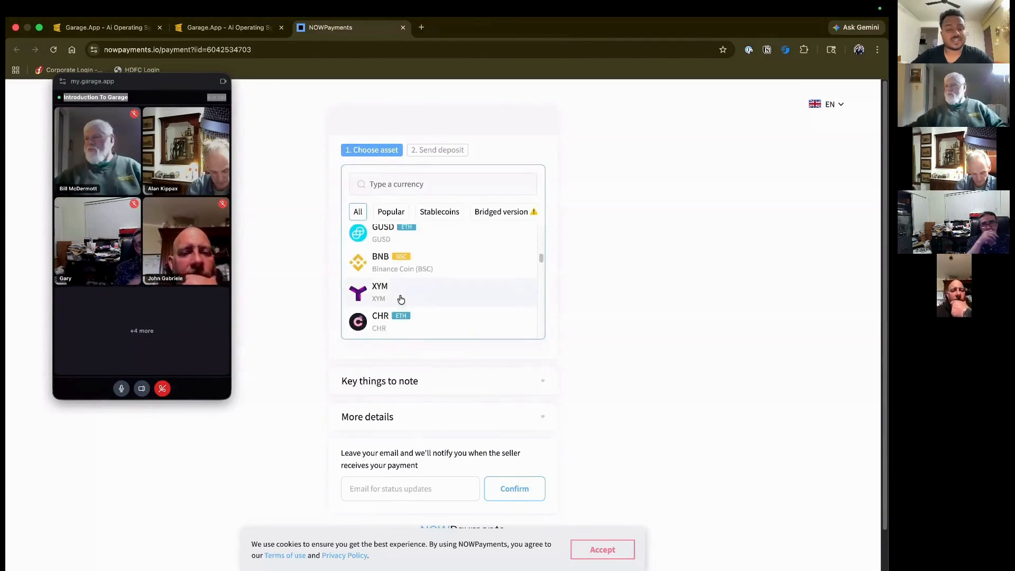
{"action": "scroll", "coordinate": [400, 300], "scroll_direction": "down", "scroll_amount": 3}
{"action": "scroll", "coordinate": [400, 300], "scroll_direction": "down", "scroll_amount": 5}
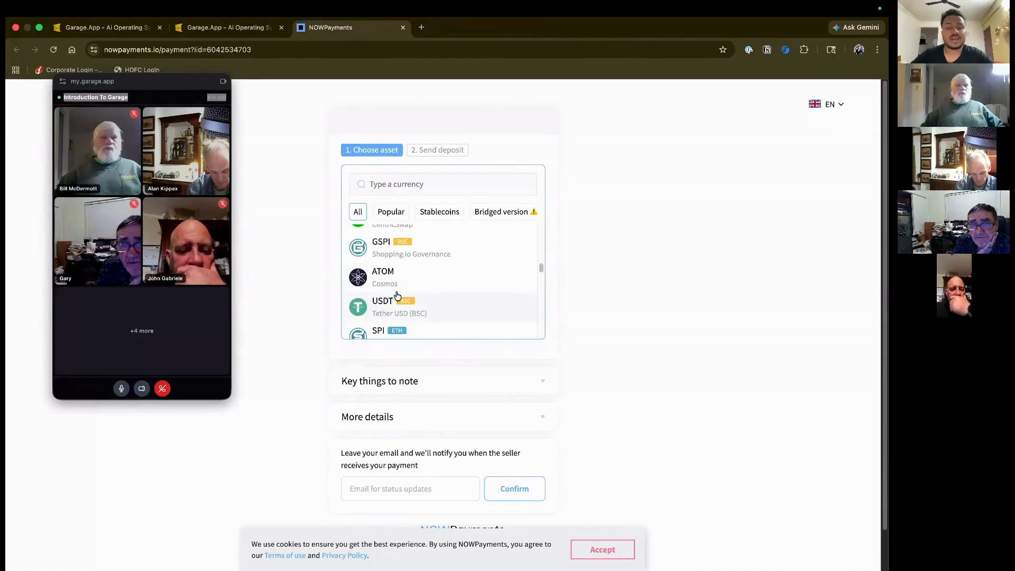
{"action": "scroll", "coordinate": [397, 293], "scroll_direction": "down", "scroll_amount": 3}
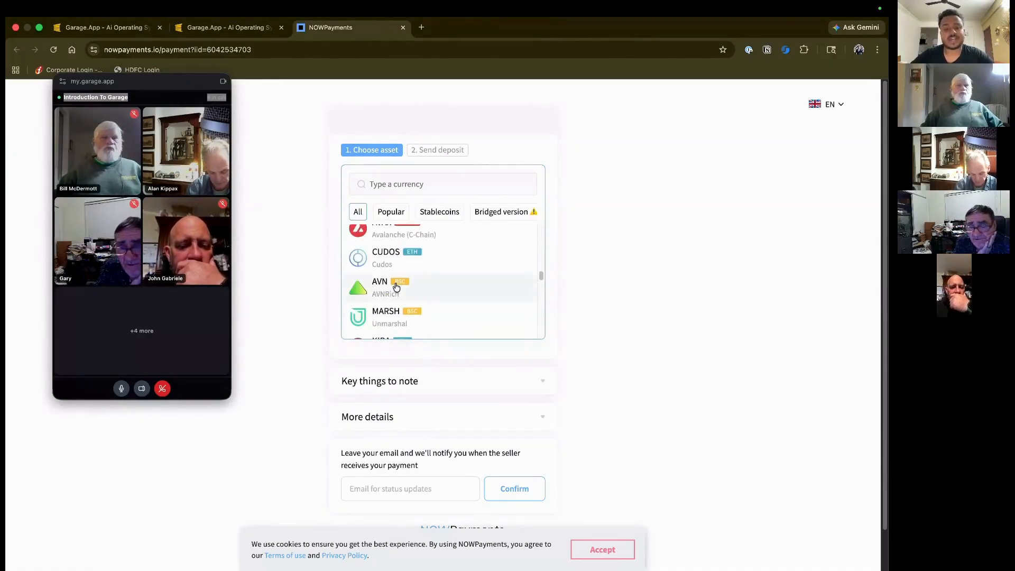
{"action": "left_click", "coordinate": [321, 168]}
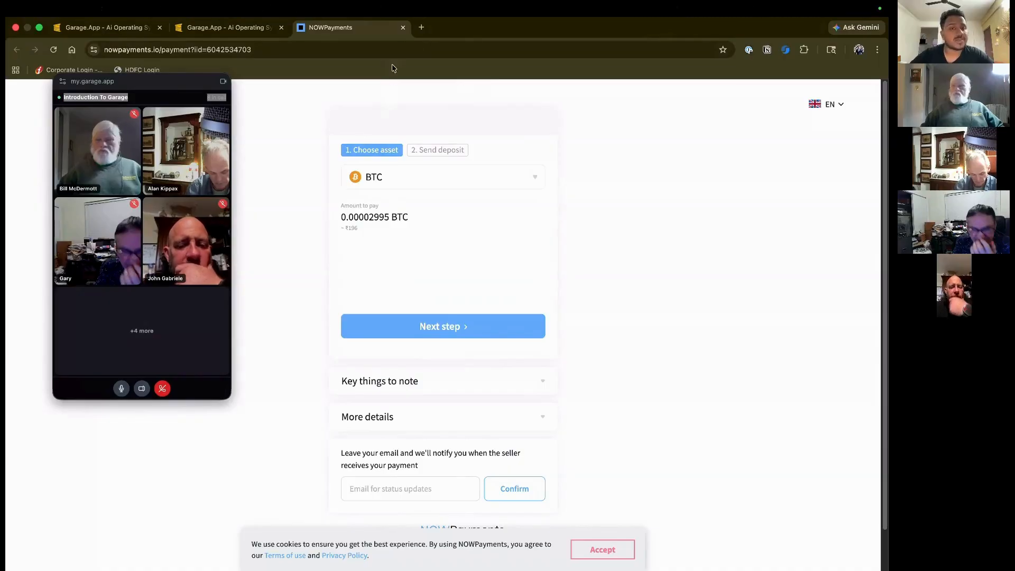
- Close the crypto payment and invoice pages, and move the meeting window off the invoice entries in Orders
{"action": "left_click", "coordinate": [403, 27]}
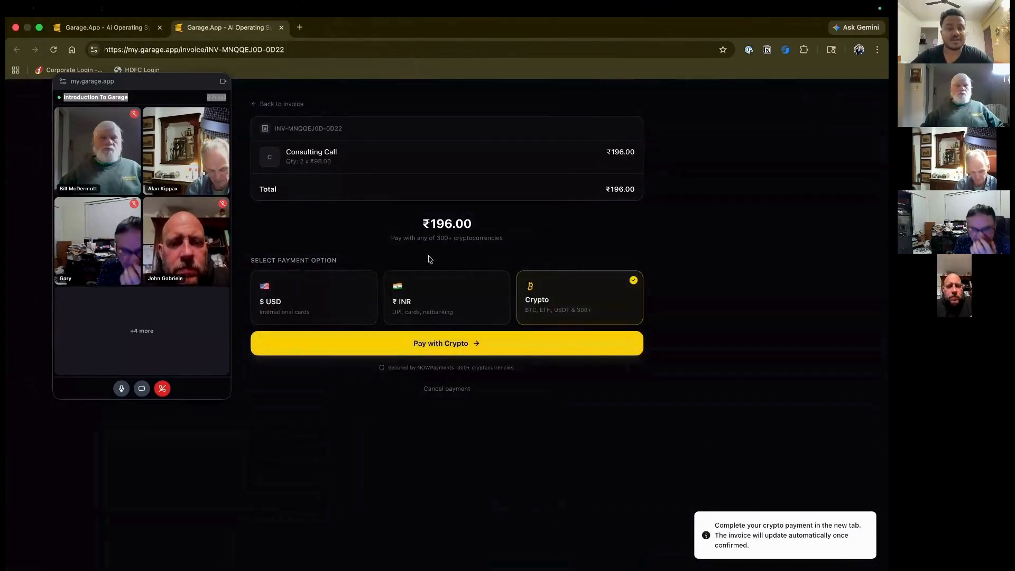
{"action": "left_click", "coordinate": [282, 28]}
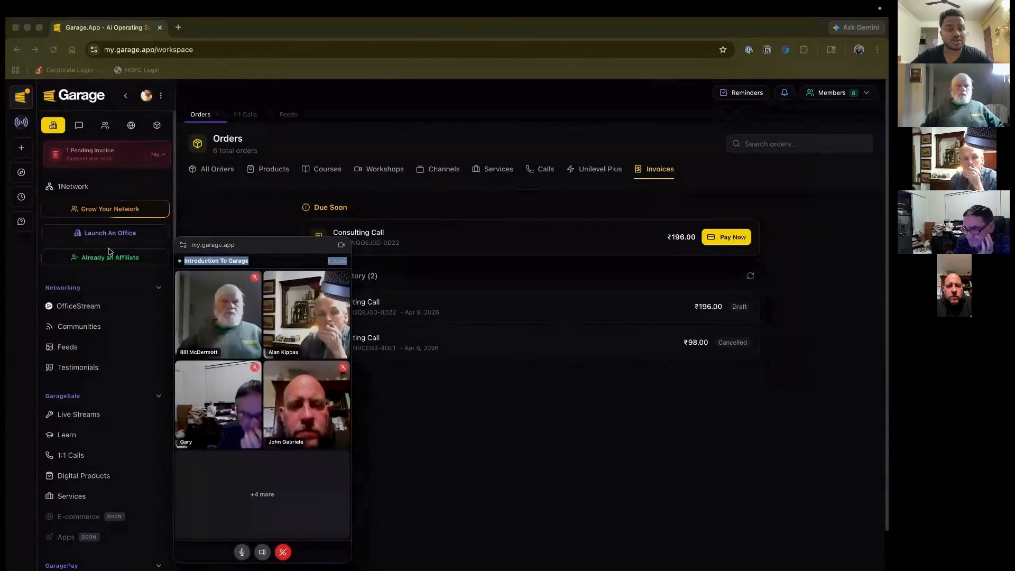
{"action": "left_click", "coordinate": [644, 172]}
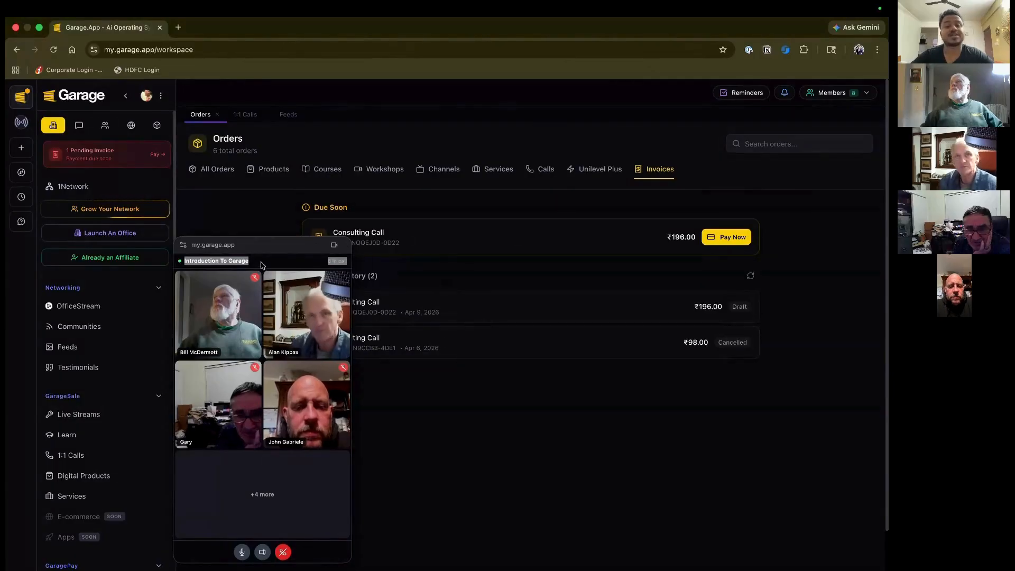
{"action": "left_click_drag", "start_coordinate": [262, 251], "coordinate": [762, 96]}
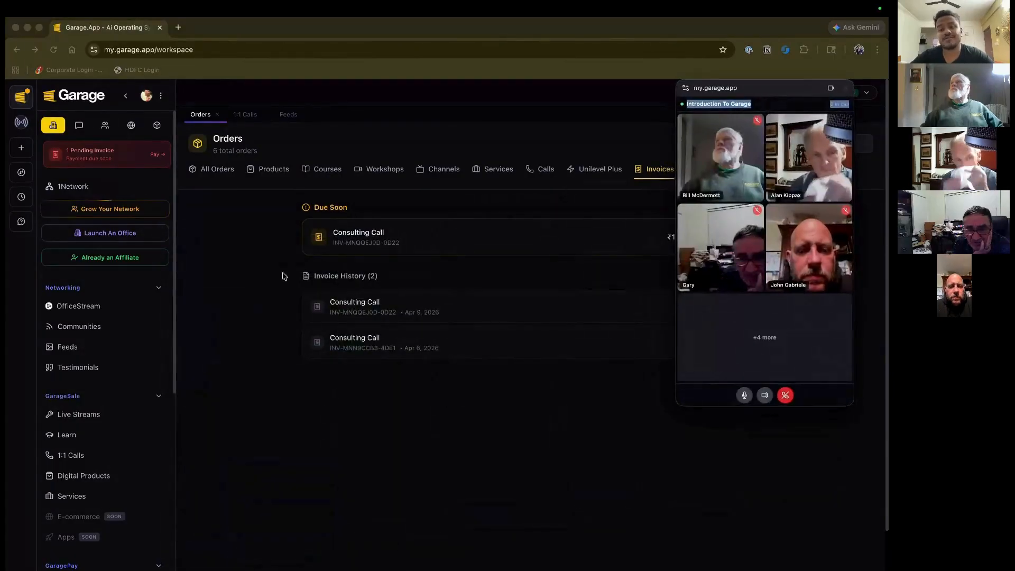
{"action": "left_click", "coordinate": [247, 279]}
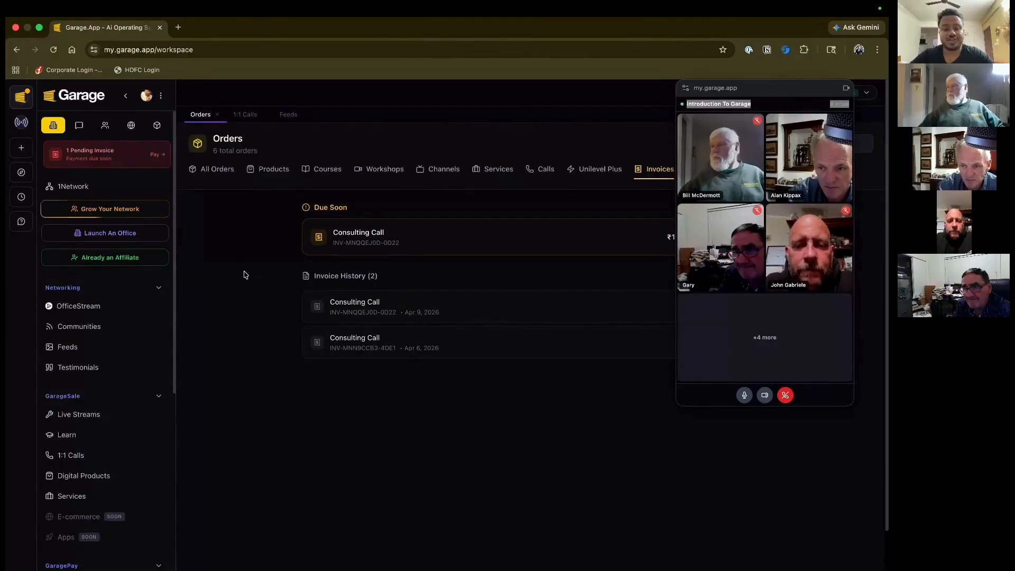
- Reopen the invoice list from the pending invoice notice and open the due Consulting Call invoice, keeping the meeting window clear of its payment option
{"action": "left_click", "coordinate": [218, 172]}
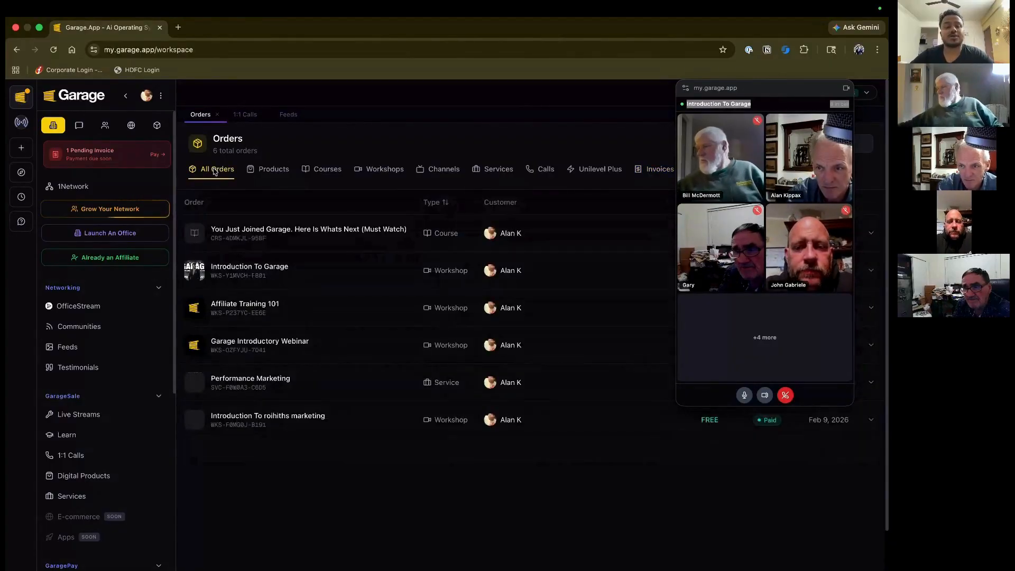
{"action": "left_click", "coordinate": [142, 159]}
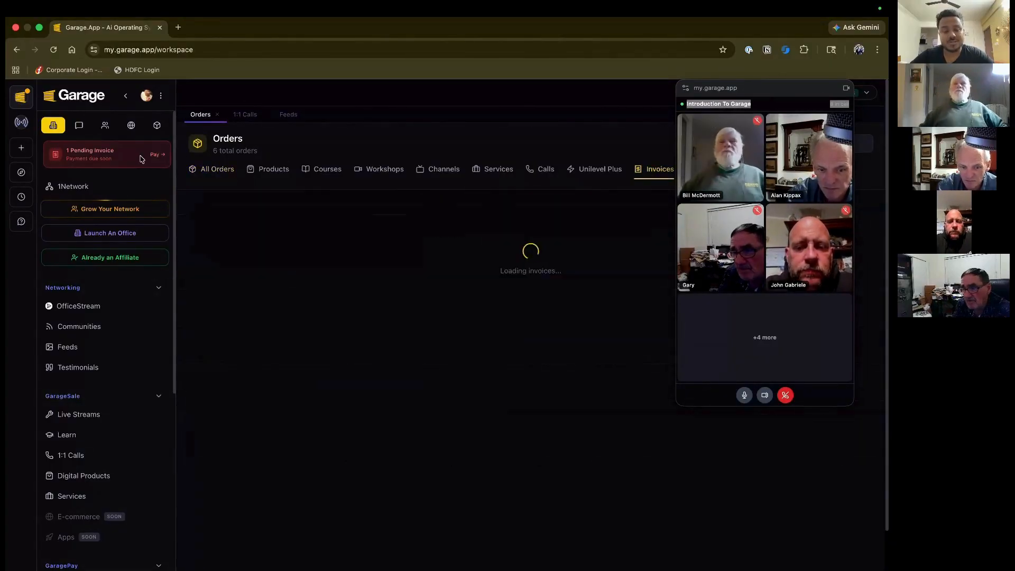
{"action": "left_click_drag", "start_coordinate": [794, 96], "coordinate": [176, 185]}
{"action": "left_click", "coordinate": [719, 236]}
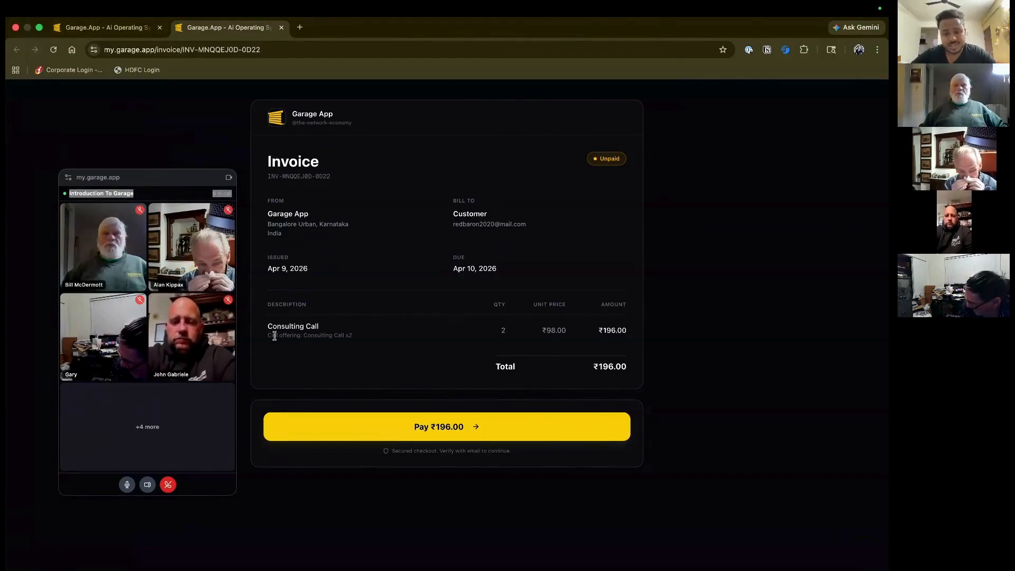
{"action": "left_click_drag", "start_coordinate": [285, 335], "coordinate": [371, 340]}
- Return to the Orders page, move the meeting window off the navigation and highlight the Consulting Call entry under Due Soon
{"action": "left_click", "coordinate": [87, 31]}
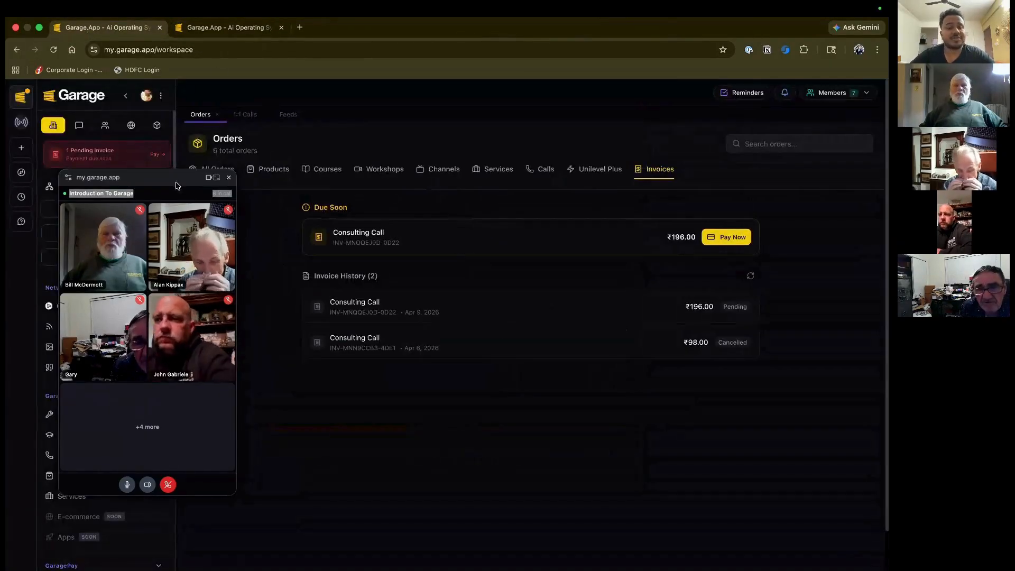
{"action": "left_click_drag", "start_coordinate": [176, 183], "coordinate": [787, 102]}
{"action": "left_click", "coordinate": [224, 294]}
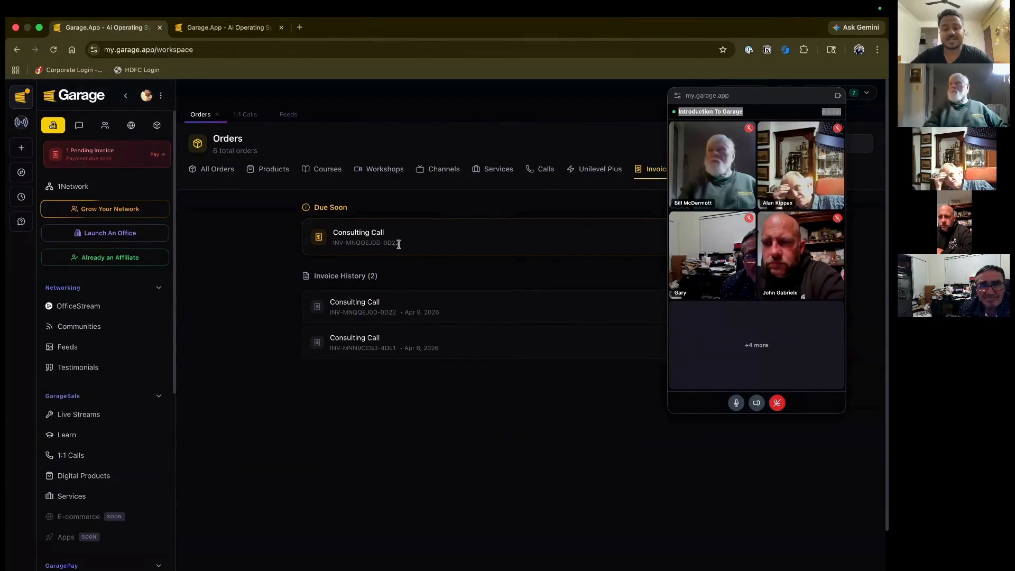
{"action": "left_click_drag", "start_coordinate": [401, 244], "coordinate": [319, 237]}
{"action": "left_click", "coordinate": [231, 248]}
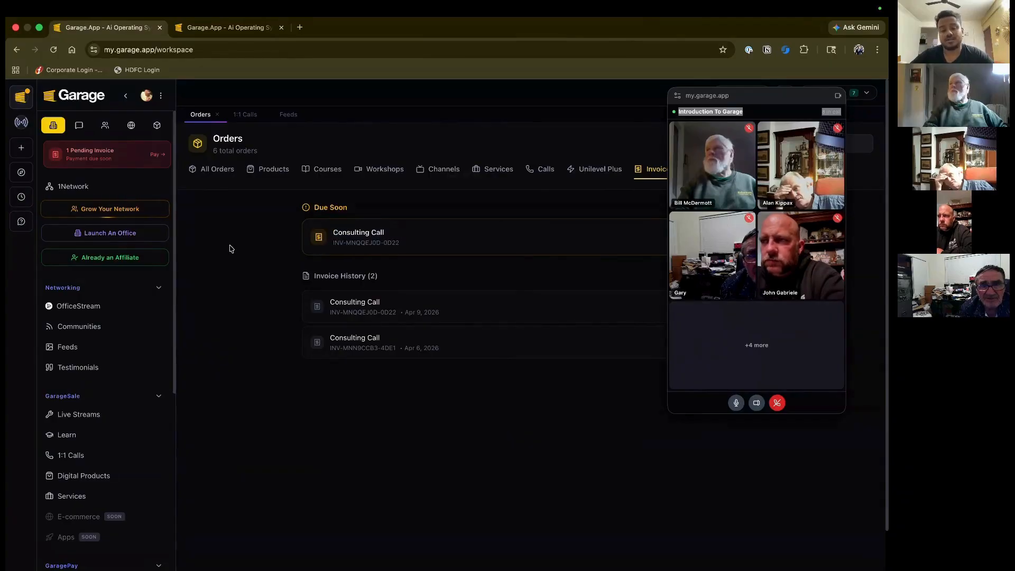
- Show the unpaid Consulting Call invoice page once more and return to the Orders page
{"action": "left_click", "coordinate": [228, 31]}
{"action": "left_click", "coordinate": [246, 253]}
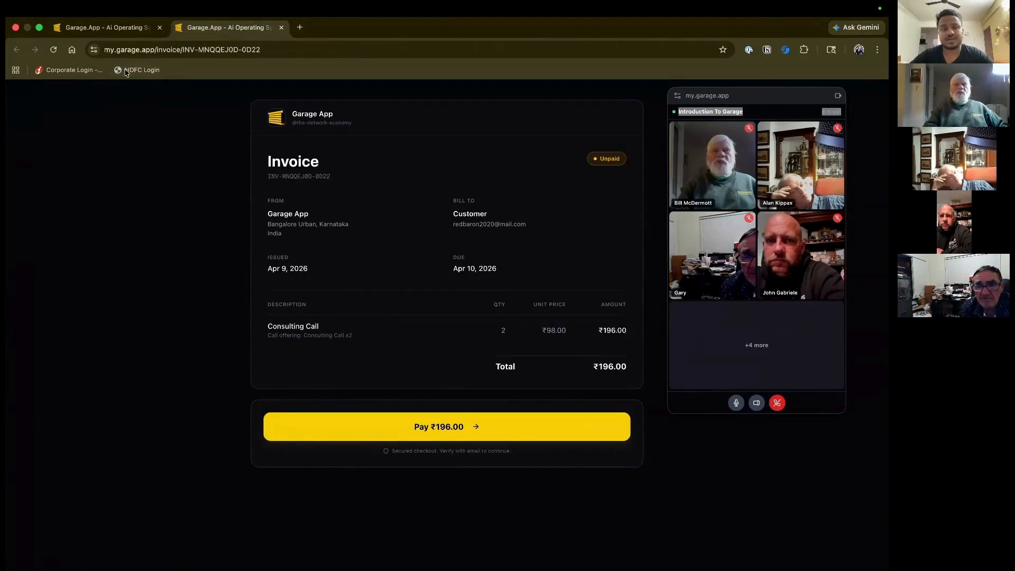
{"action": "left_click", "coordinate": [96, 34]}
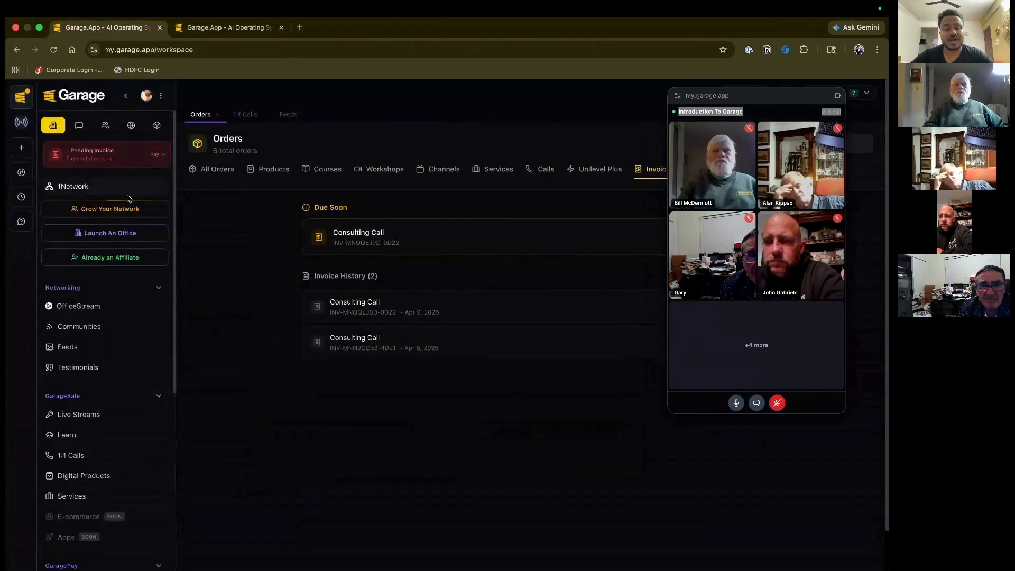
- Switch to the other browser window's Garage workspace showing Live Streams and open Office Settings under Founders Tools
{"action": "key", "text": "ctrl+Up"}
{"action": "left_click", "coordinate": [439, 48]}
{"action": "left_click", "coordinate": [387, 32]}
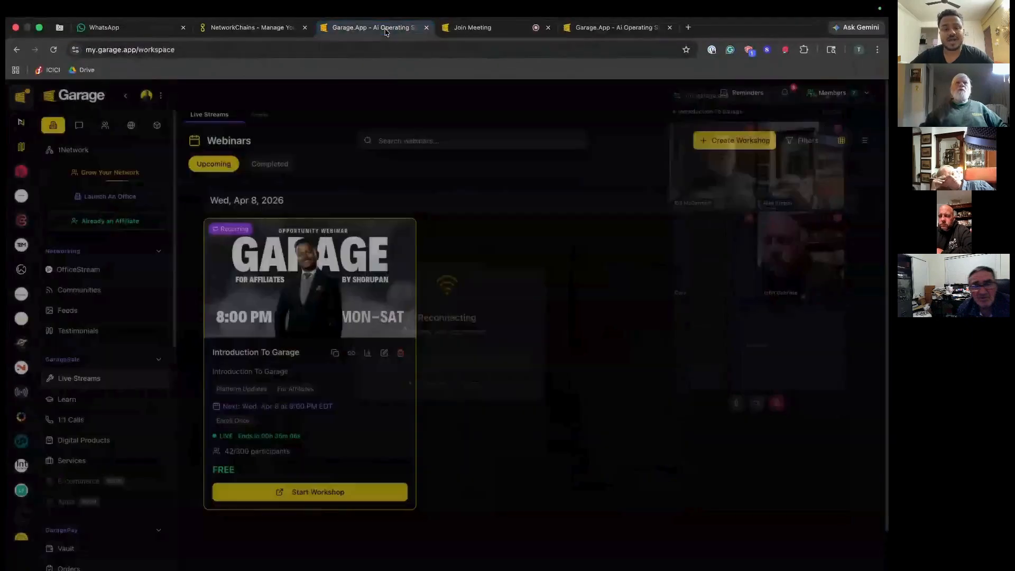
{"action": "scroll", "coordinate": [106, 449], "scroll_direction": "down", "scroll_amount": 10}
{"action": "left_click", "coordinate": [75, 522]}
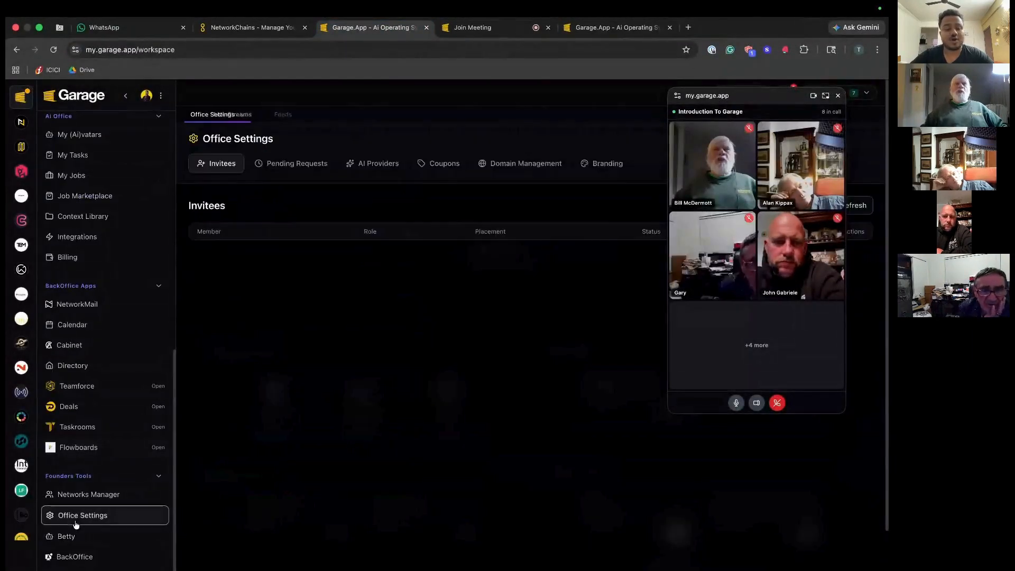
- Open the office's Coupons settings, start a new coupon and review its validity period, usage limits and minimum order options
{"action": "left_click", "coordinate": [442, 164]}
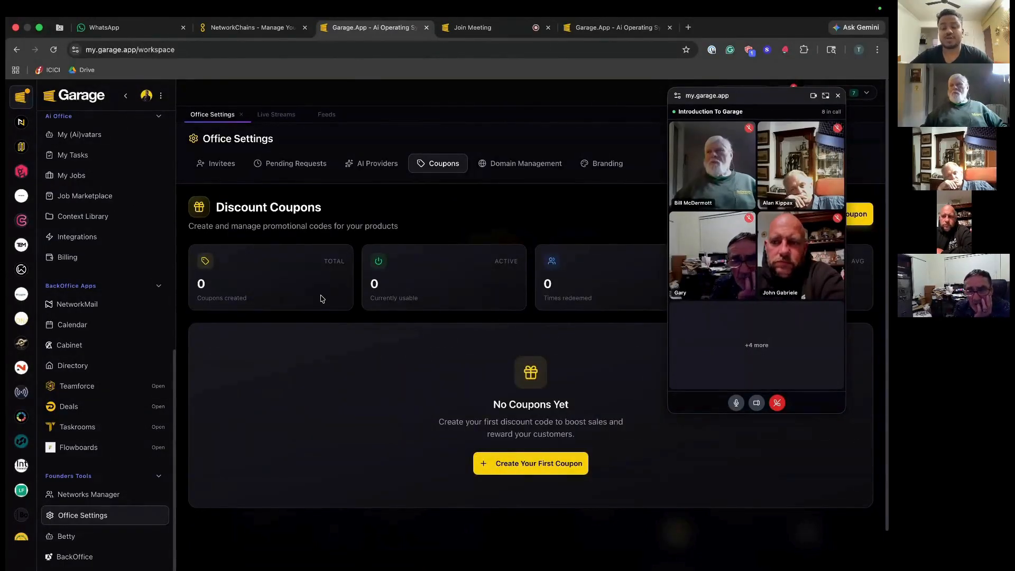
{"action": "left_click", "coordinate": [534, 474]}
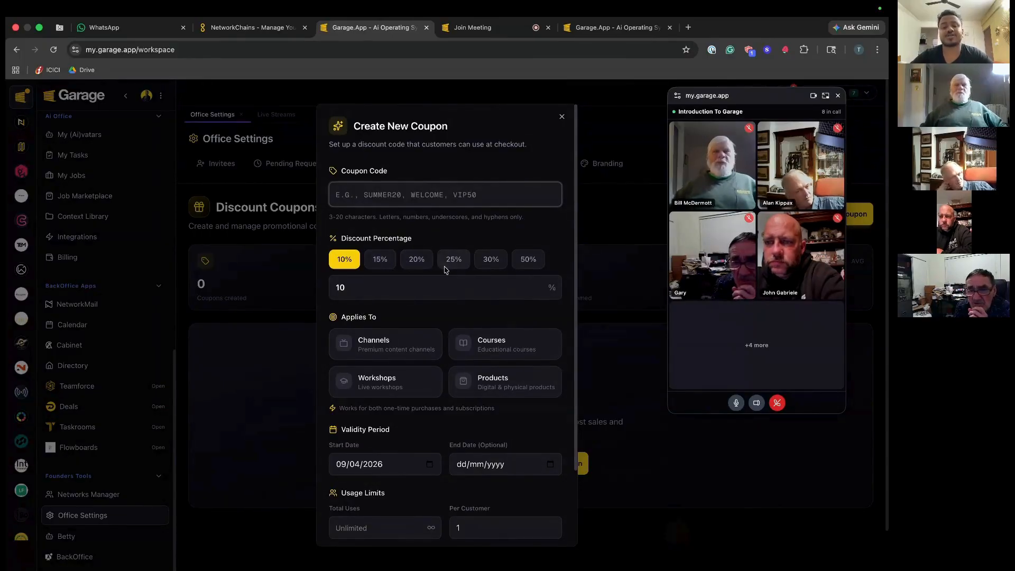
{"action": "scroll", "coordinate": [444, 269], "scroll_direction": "down", "scroll_amount": 3}
{"action": "left_click", "coordinate": [487, 437]}
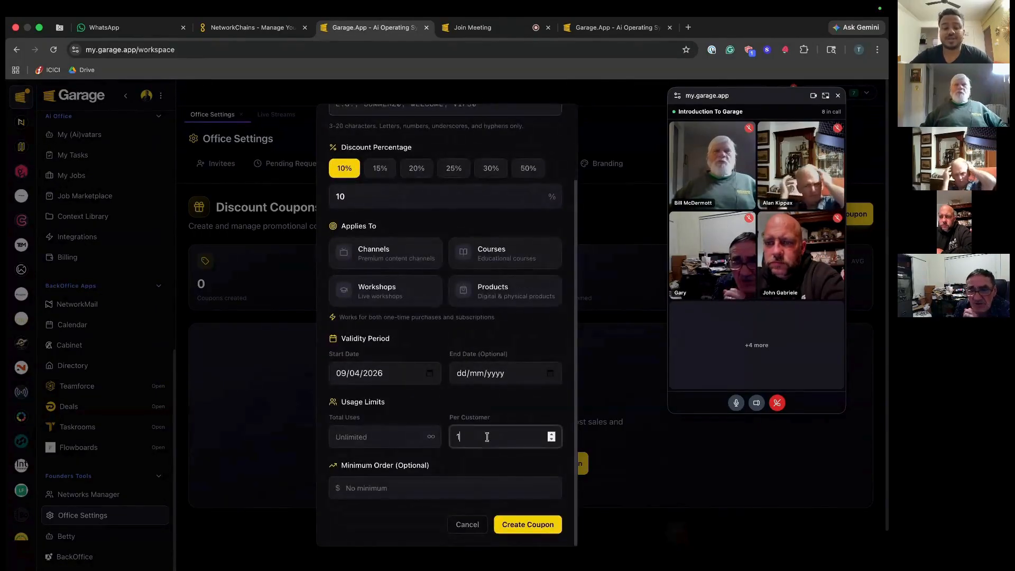
{"action": "left_click", "coordinate": [478, 412]}
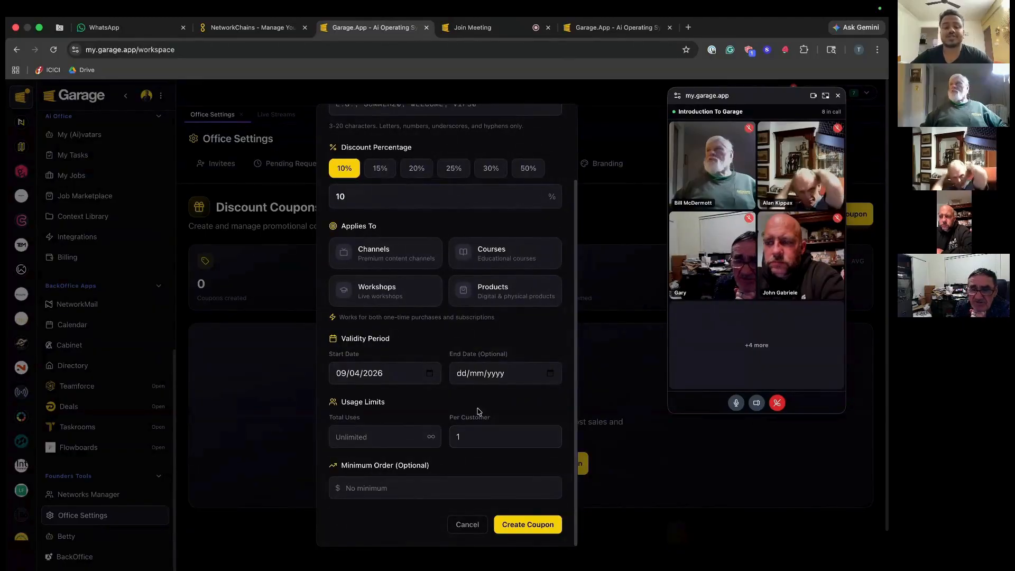
{"action": "left_click", "coordinate": [385, 483]}
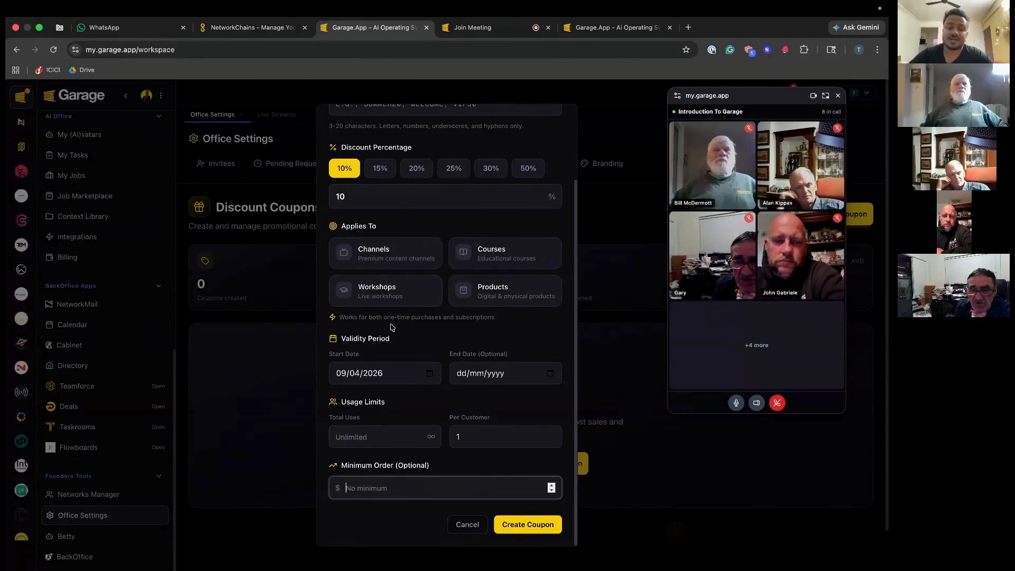
- Apply the new coupon to Products, then close the form without creating the coupon
{"action": "scroll", "coordinate": [394, 324], "scroll_direction": "up", "scroll_amount": 3}
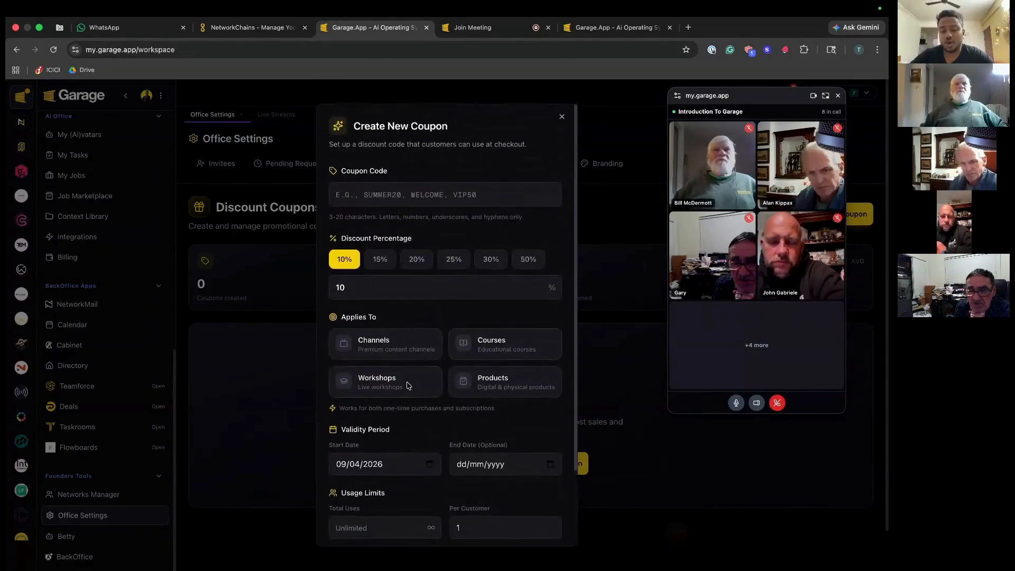
{"action": "left_click", "coordinate": [498, 386]}
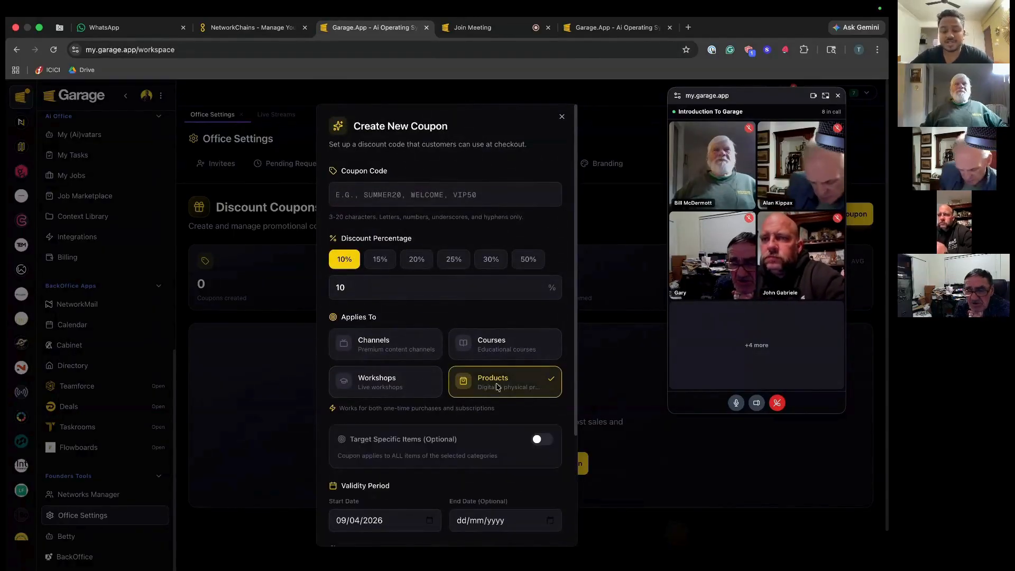
{"action": "left_click", "coordinate": [562, 117]}
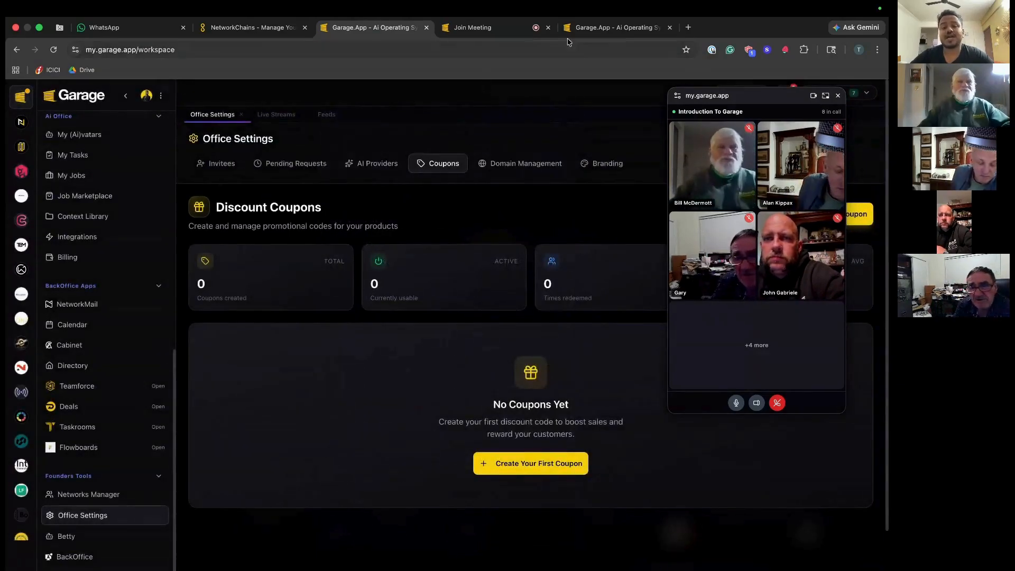
- Switch to the other browser window with the Orders page and show the unpaid Consulting Call invoice
{"action": "key", "text": "ctrl+Tab"}
{"action": "key", "text": "ctrl+Tab"}
{"action": "key", "text": "ctrl+Up"}
{"action": "left_click", "coordinate": [546, 7]}
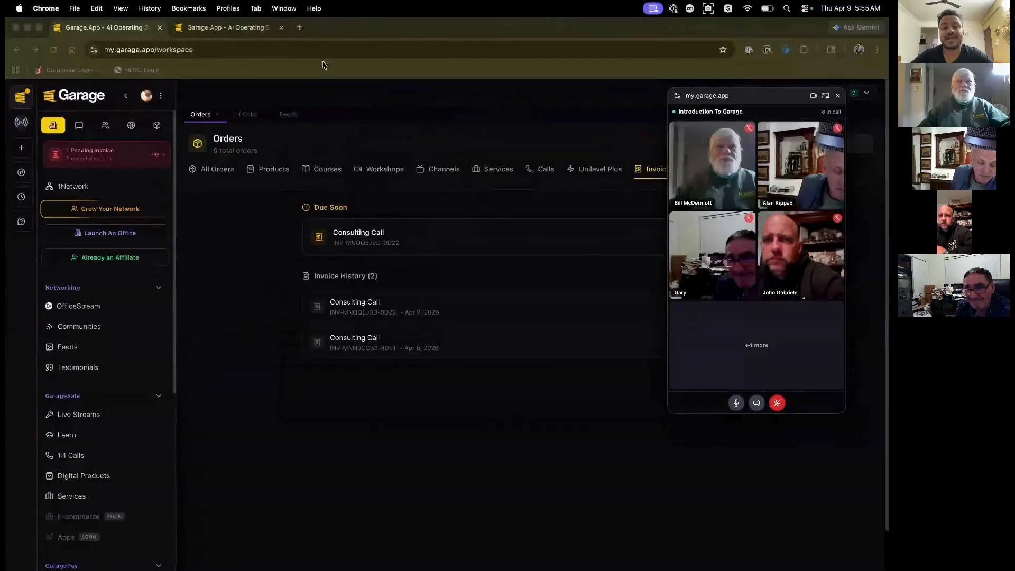
{"action": "left_click", "coordinate": [239, 27]}
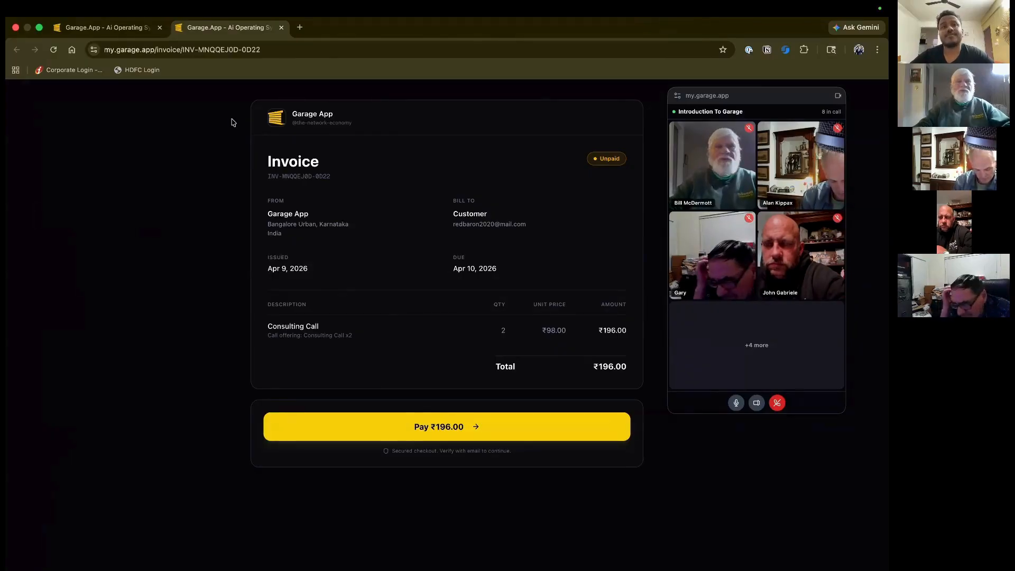
- Search the web for "paddle" in a new browser tab and open the Paddle billing website
{"action": "left_click", "coordinate": [299, 27]}
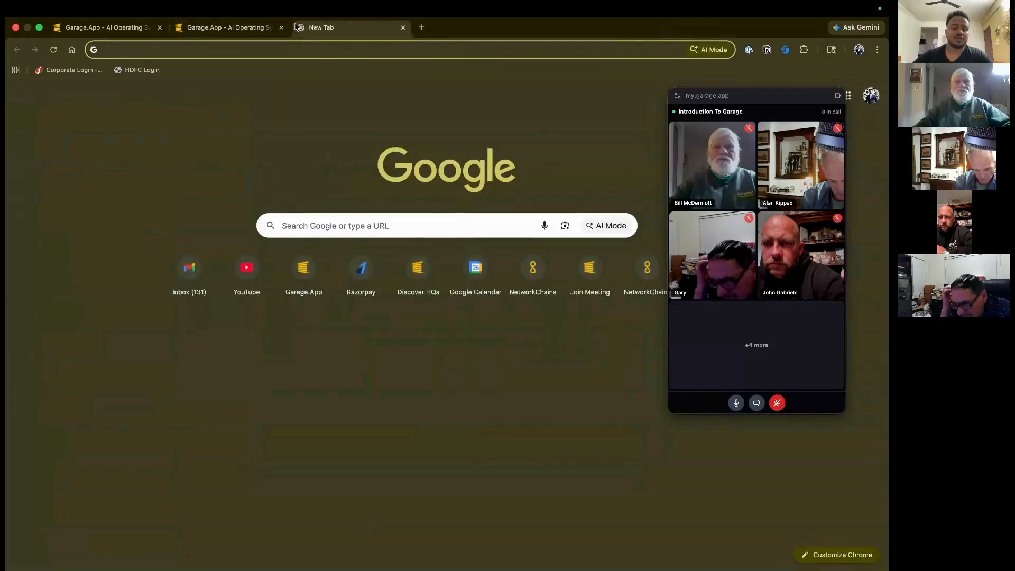
{"action": "type", "text": "paddle"}
{"action": "key", "text": "Return"}
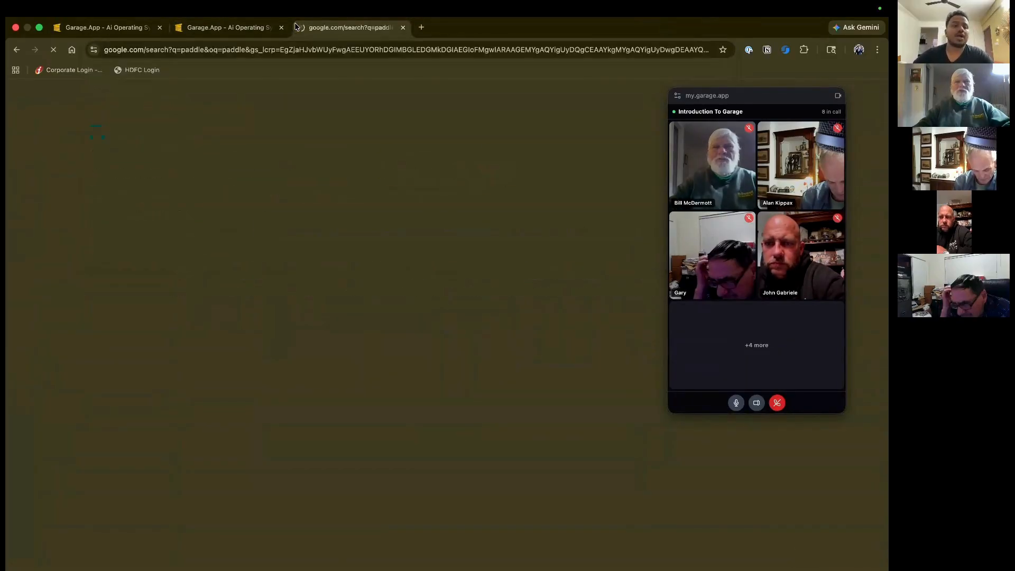
{"action": "left_click", "coordinate": [207, 256]}
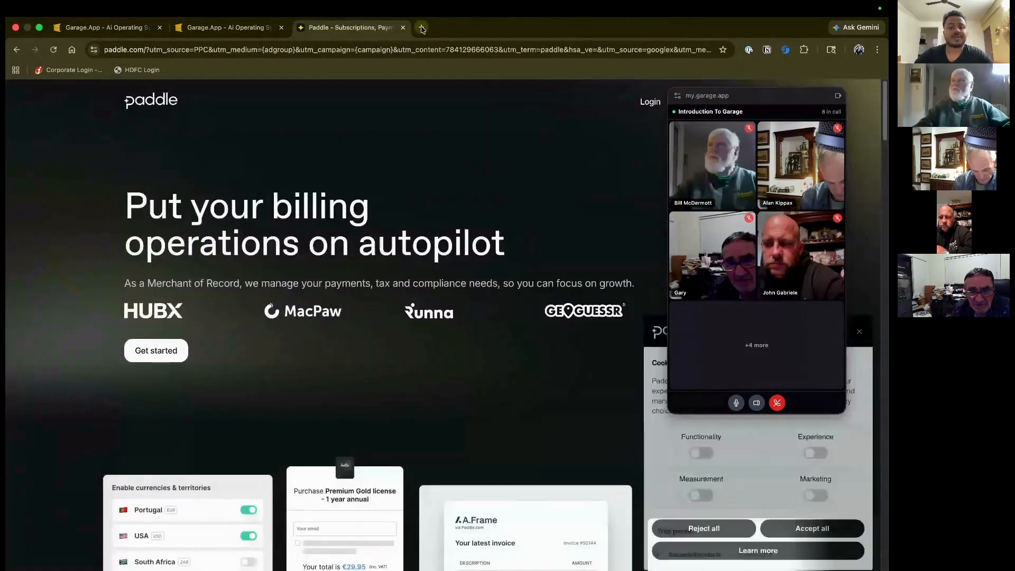
- Search the web for "lemonsqueenzy" in another new browser tab and open the Lemon Squeezy website
{"action": "left_click", "coordinate": [422, 27]}
{"action": "type", "text": "lemons"}
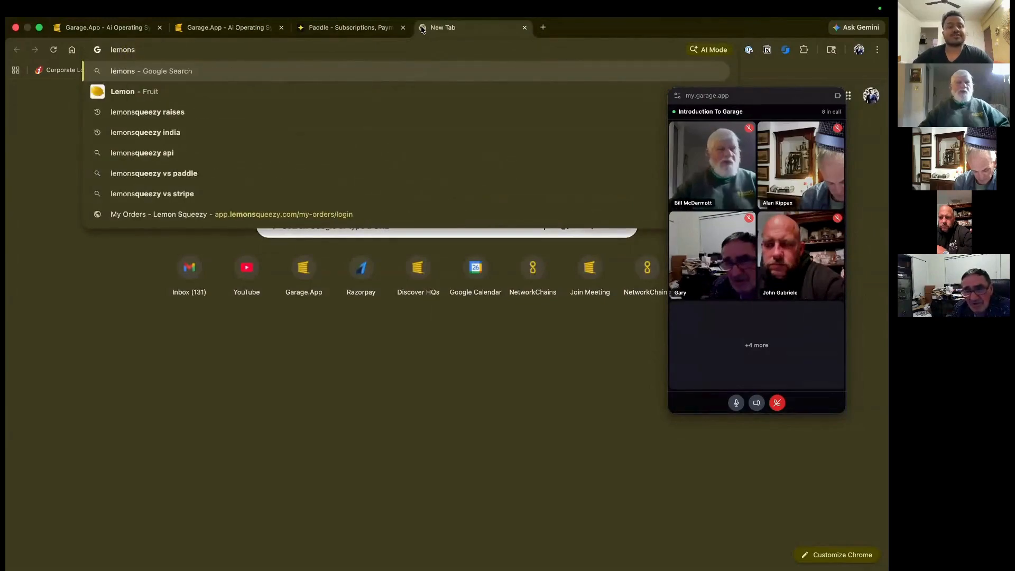
{"action": "type", "text": "queenzy"}
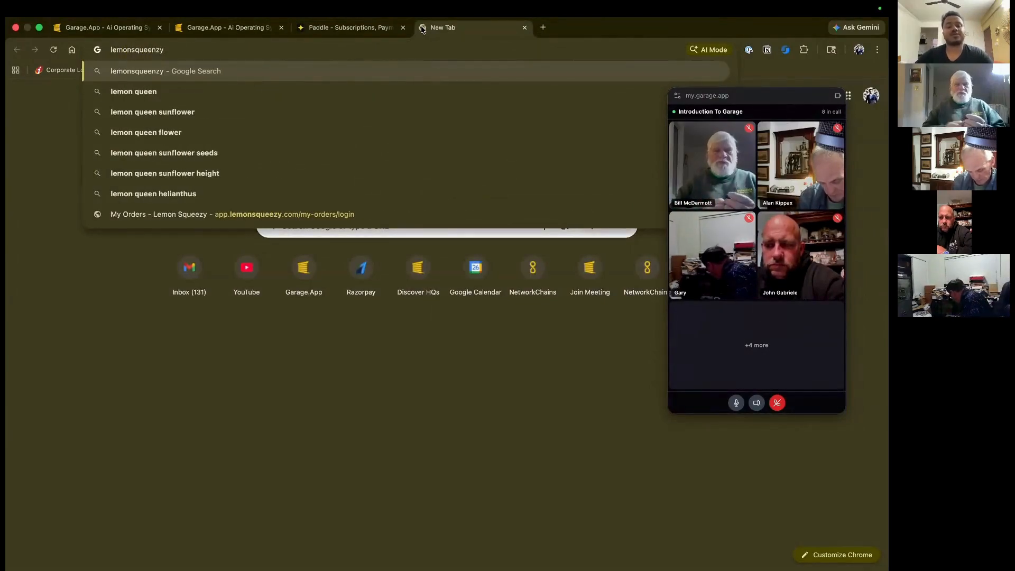
{"action": "key", "text": "Return"}
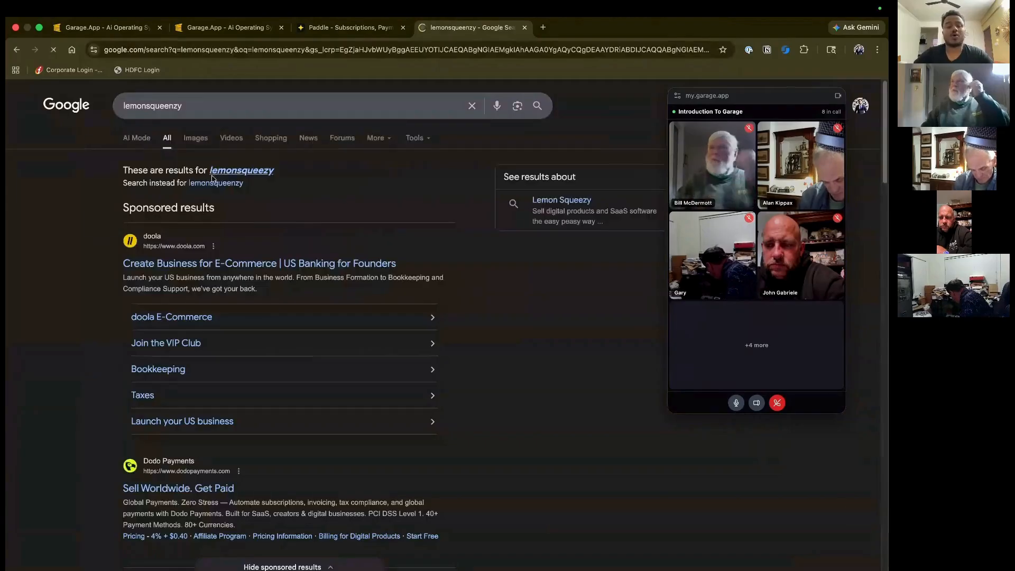
{"action": "left_click", "coordinate": [206, 266]}
{"action": "left_click", "coordinate": [15, 49]}
{"action": "scroll", "coordinate": [211, 317], "scroll_direction": "down", "scroll_amount": 5}
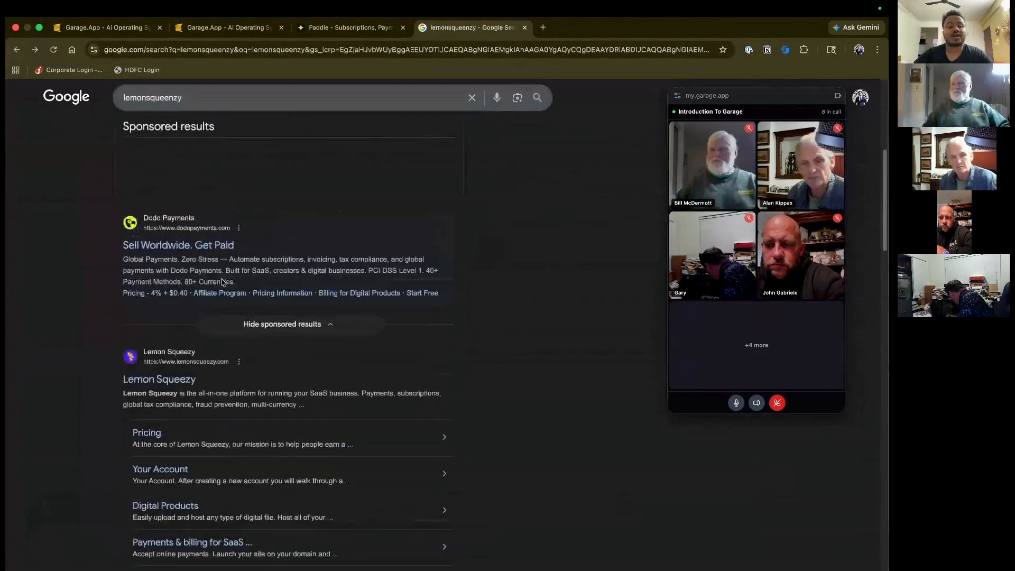
{"action": "left_click", "coordinate": [159, 380]}
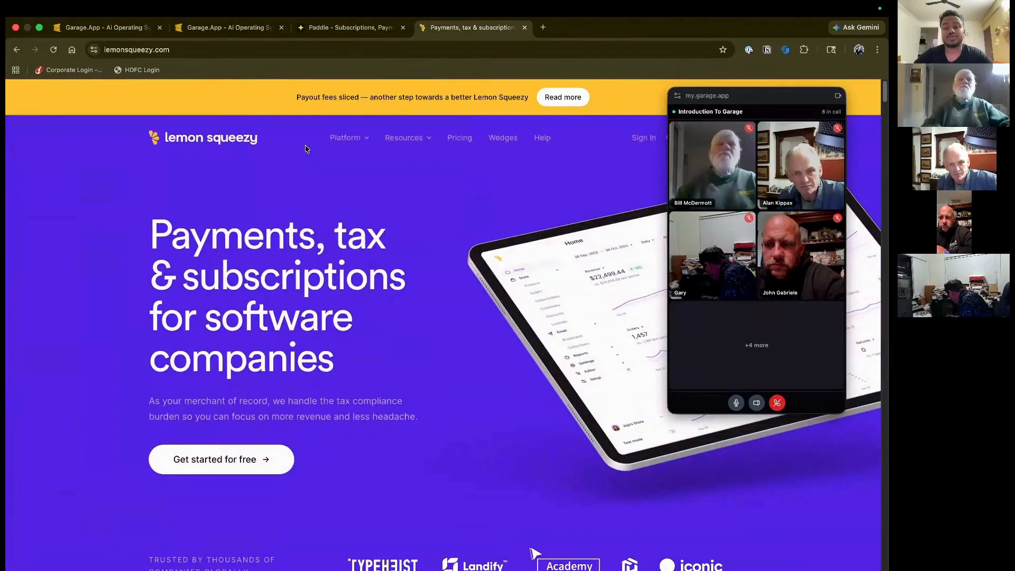
- Open OfficeStream in the Garage workspace that shows the Orders page, and show the unpaid invoice again
{"action": "left_click", "coordinate": [232, 28]}
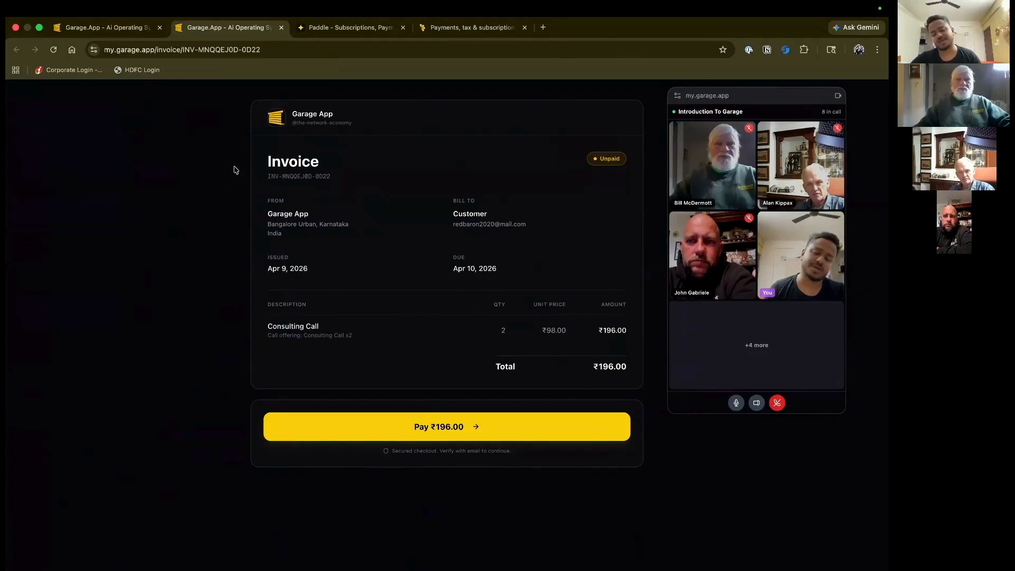
{"action": "left_click", "coordinate": [109, 30]}
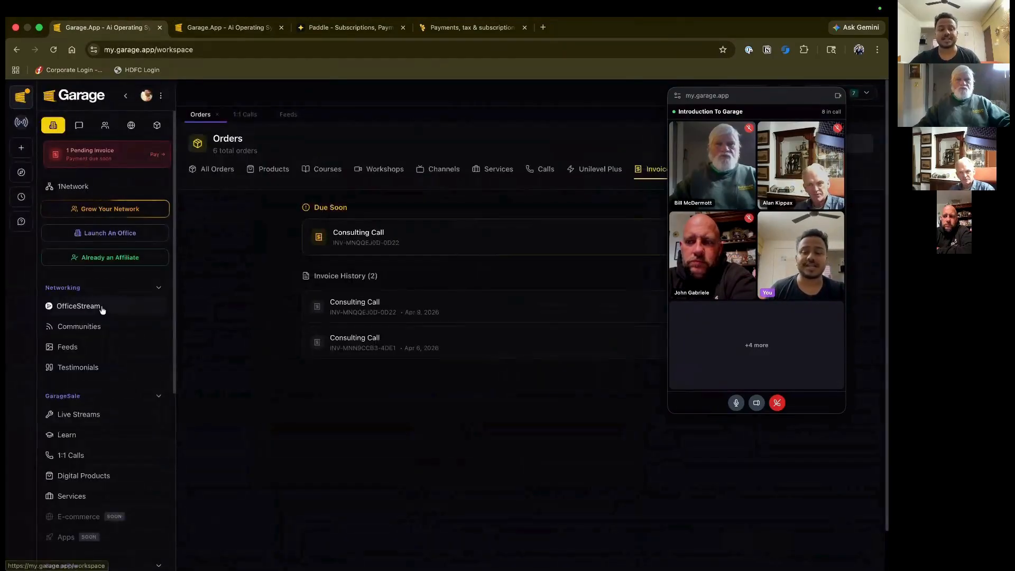
{"action": "left_click", "coordinate": [103, 309]}
{"action": "key", "text": "ctrl+Tab"}
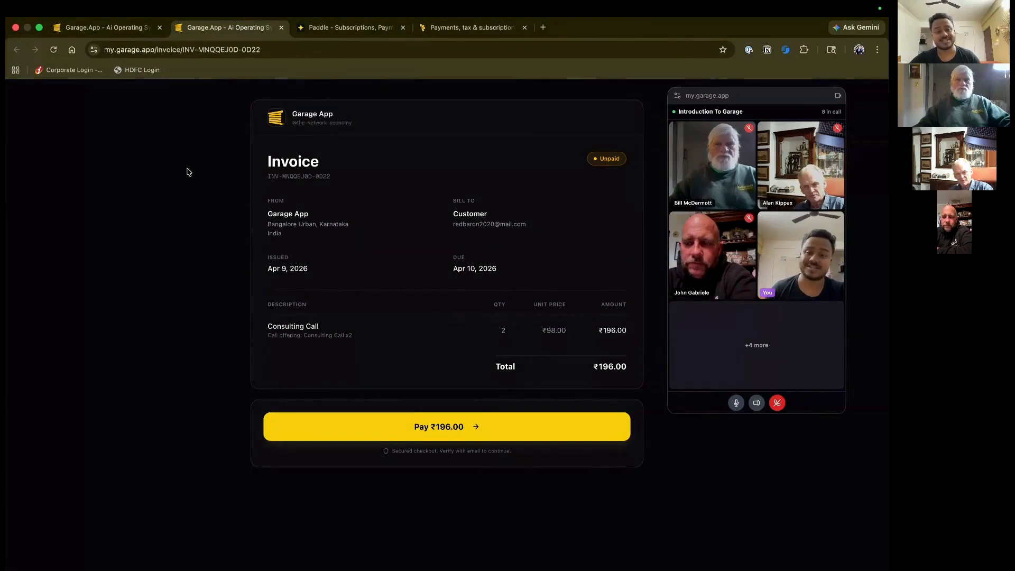
- Return from the invoice to the workspace and show its OfficeStream page
{"action": "left_click", "coordinate": [102, 30]}
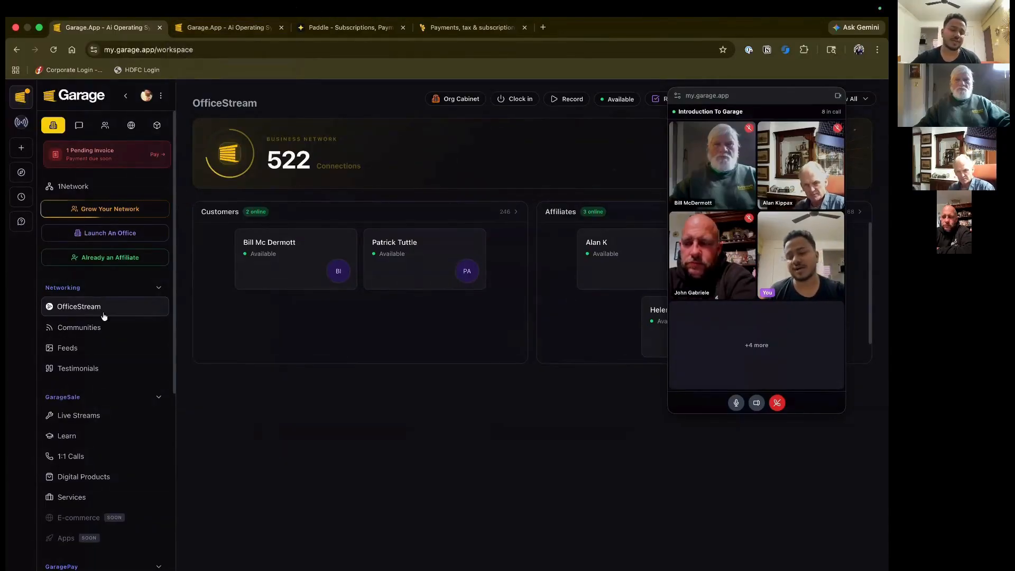
{"action": "left_click", "coordinate": [100, 328]}
{"action": "left_click", "coordinate": [107, 311]}
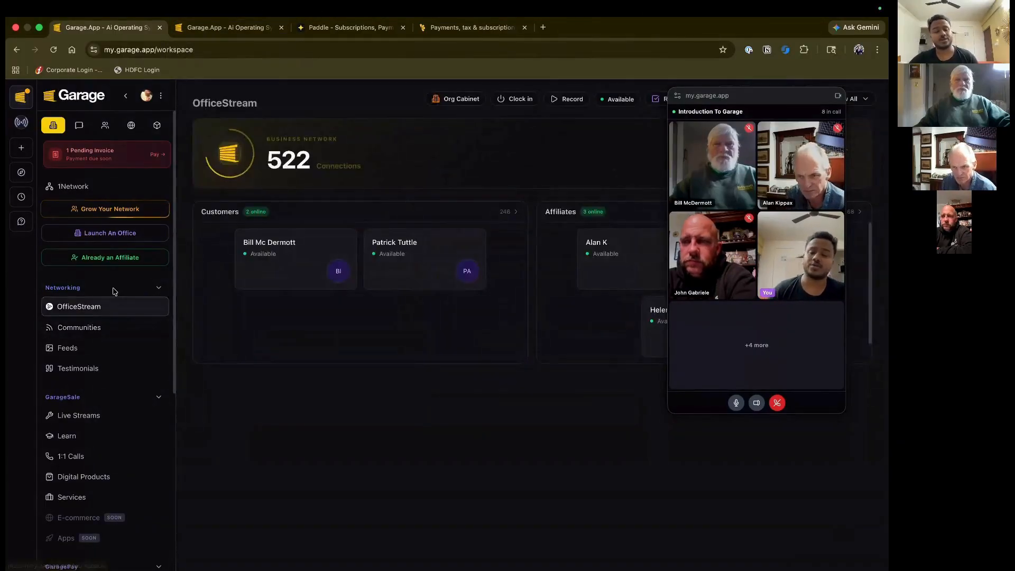
- Switch to the owner's browser window, look through the participants on the meeting page, and return to the OfficeStream workspace
{"action": "key", "text": "ctrl+Up"}
{"action": "left_click", "coordinate": [418, 77]}
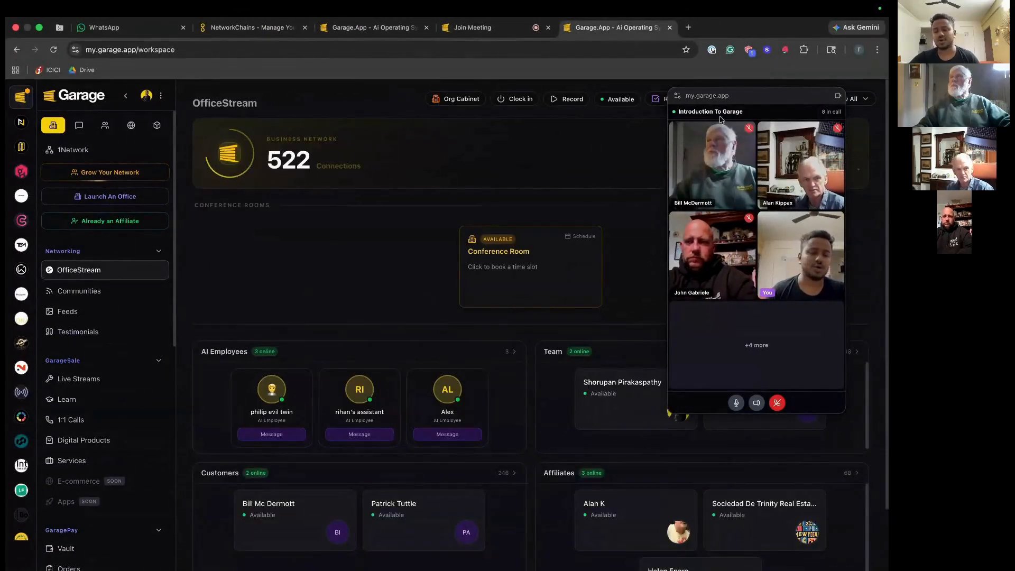
{"action": "left_click", "coordinate": [838, 96]}
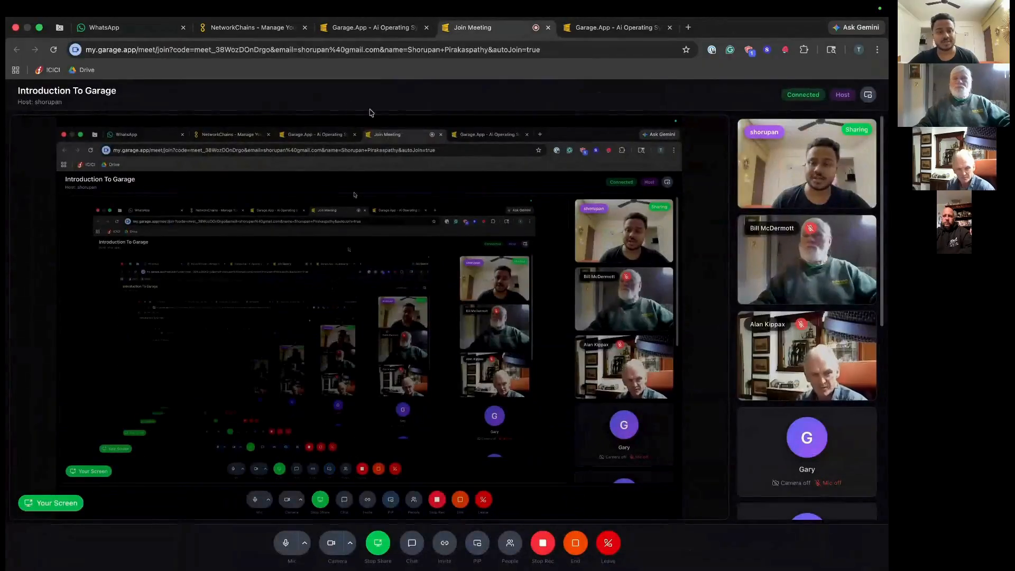
{"action": "scroll", "coordinate": [773, 230], "scroll_direction": "down", "scroll_amount": 7}
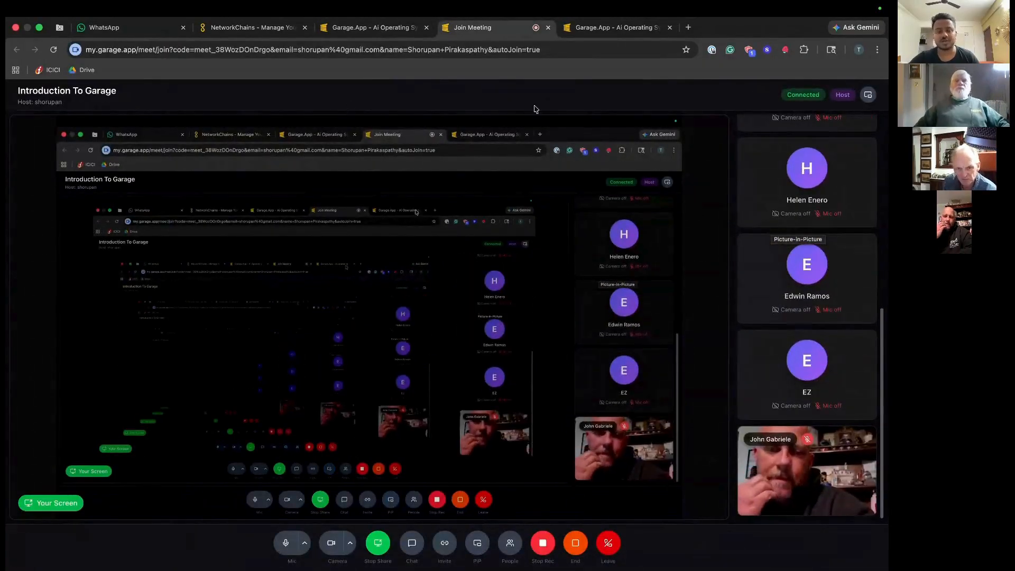
{"action": "left_click", "coordinate": [613, 28]}
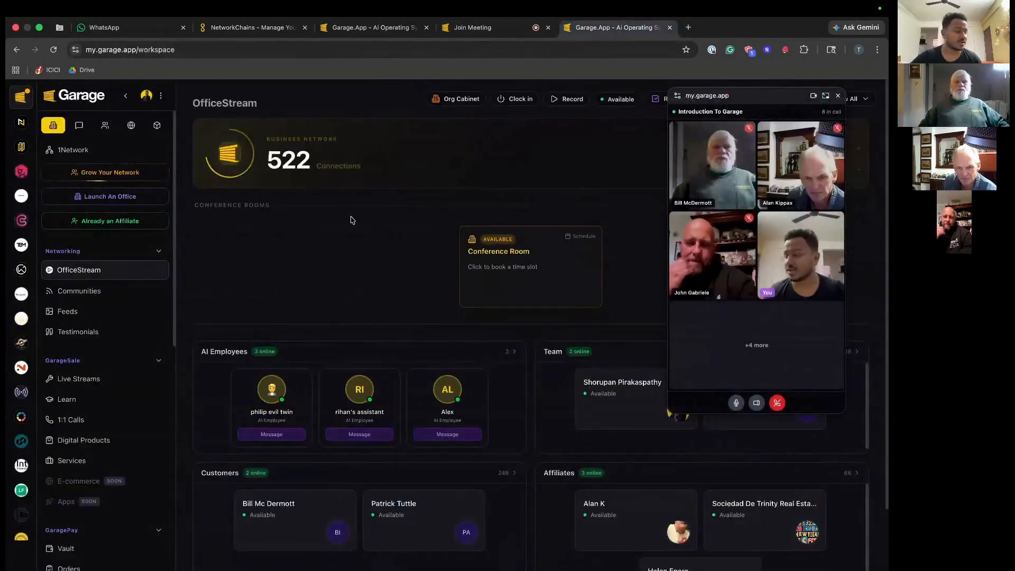